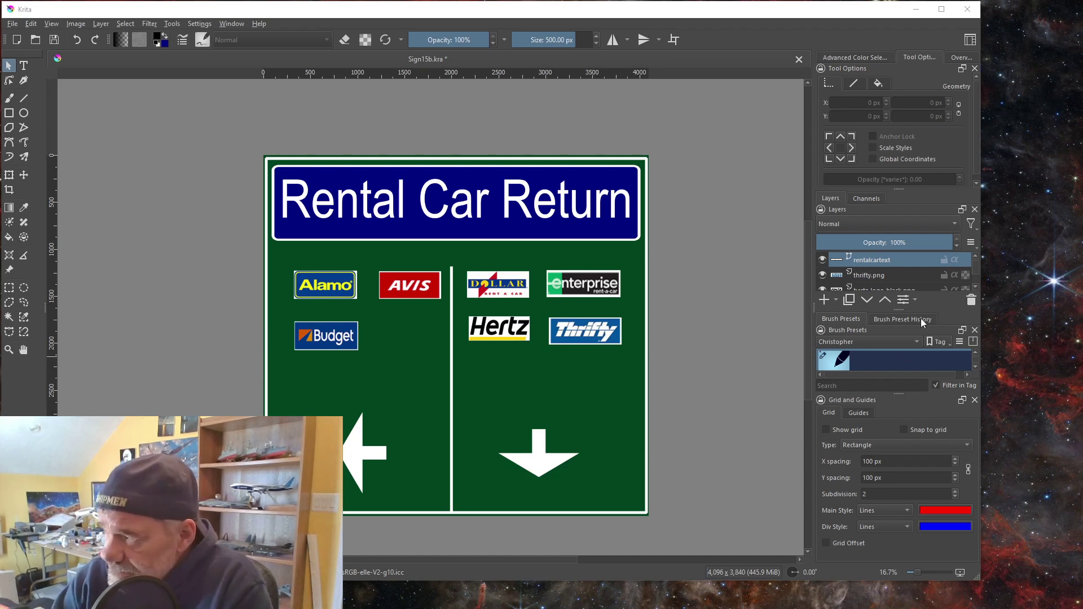
Hide the white Background layer at the bottom of the Layers docker.
{"action": "scroll", "coordinate": [876, 269], "scroll_direction": "down", "scroll_amount": 2}
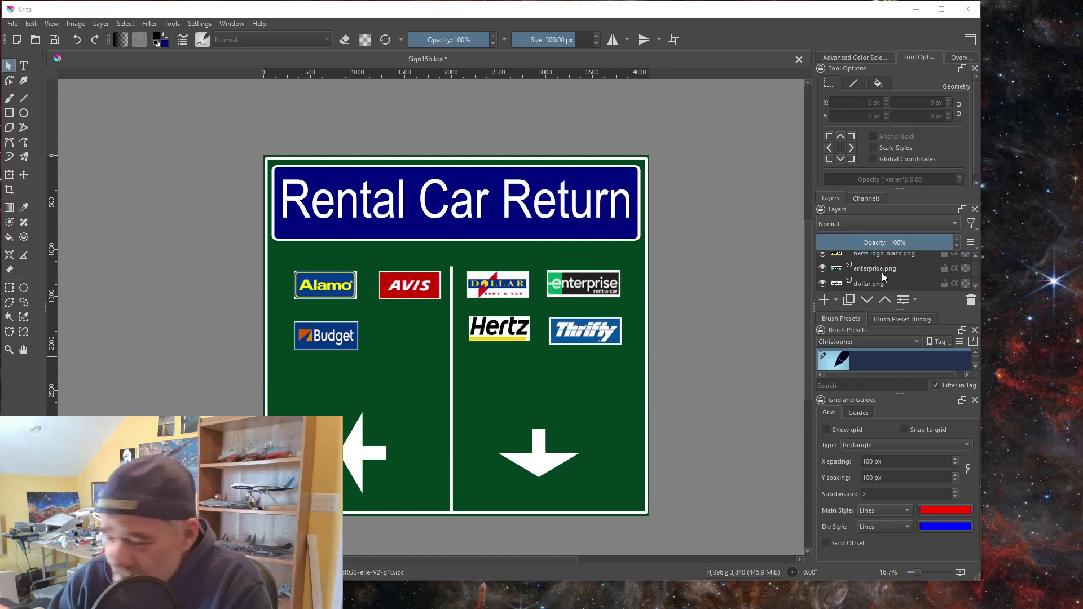
{"action": "scroll", "coordinate": [888, 275], "scroll_direction": "down", "scroll_amount": 3}
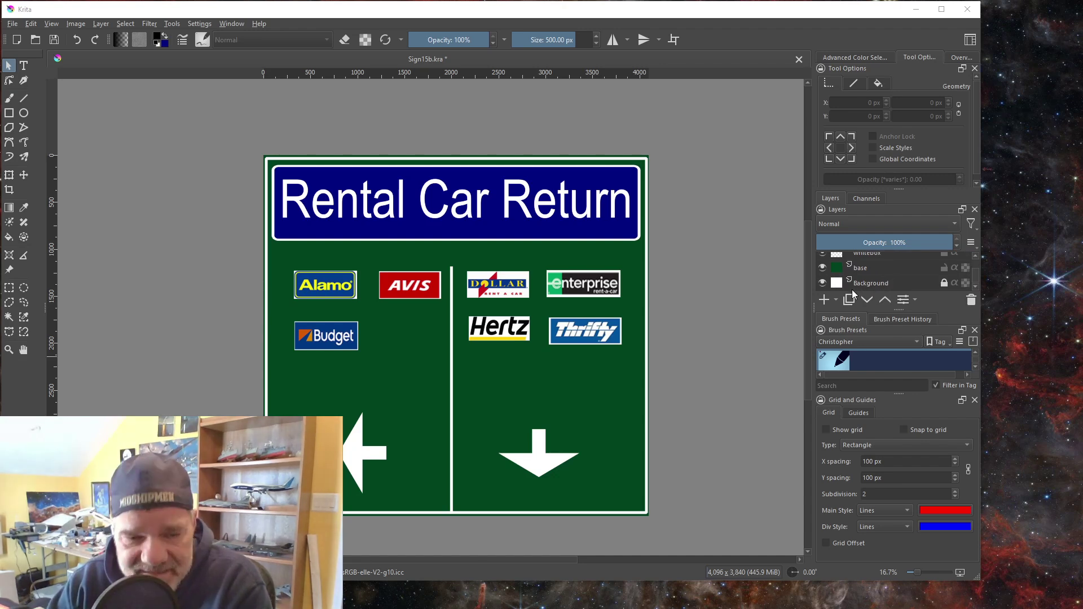
{"action": "left_click", "coordinate": [823, 283]}
{"action": "left_click", "coordinate": [823, 283]}
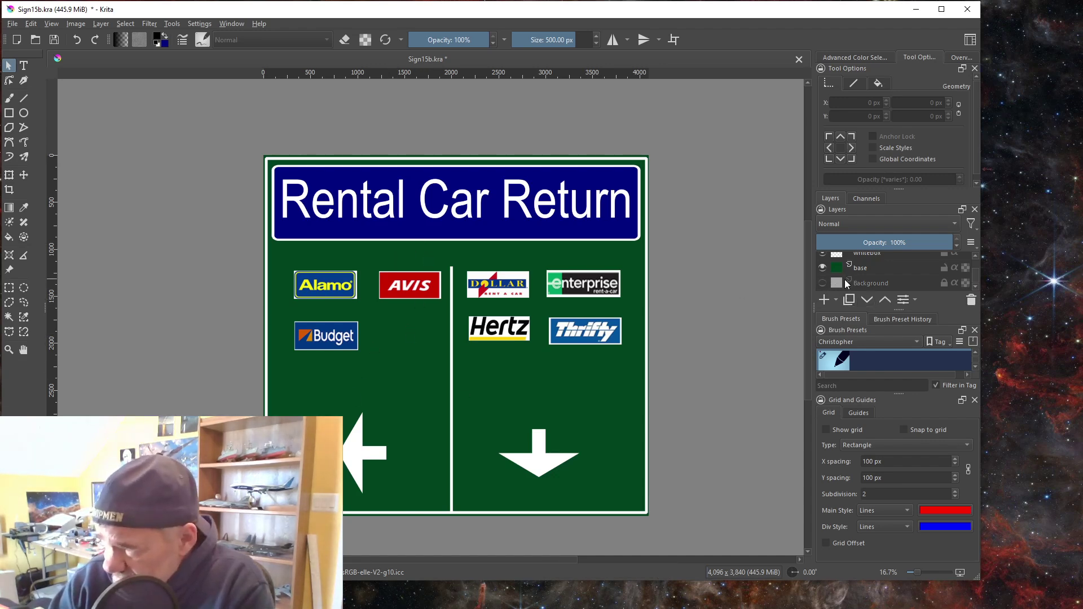
{"action": "mouse_move", "coordinate": [822, 285]}
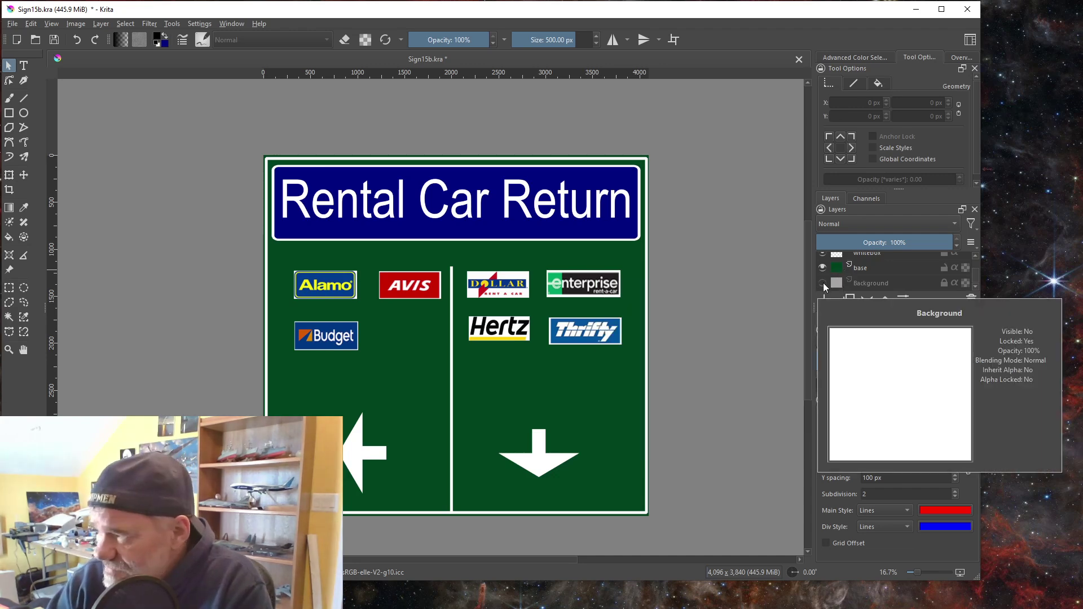
Make the Background layer visible again and scroll the Layers docker up to the arrow layers.
{"action": "left_click", "coordinate": [823, 282]}
{"action": "scroll", "coordinate": [615, 354], "scroll_direction": "up", "scroll_amount": 2, "text": "ctrl"}
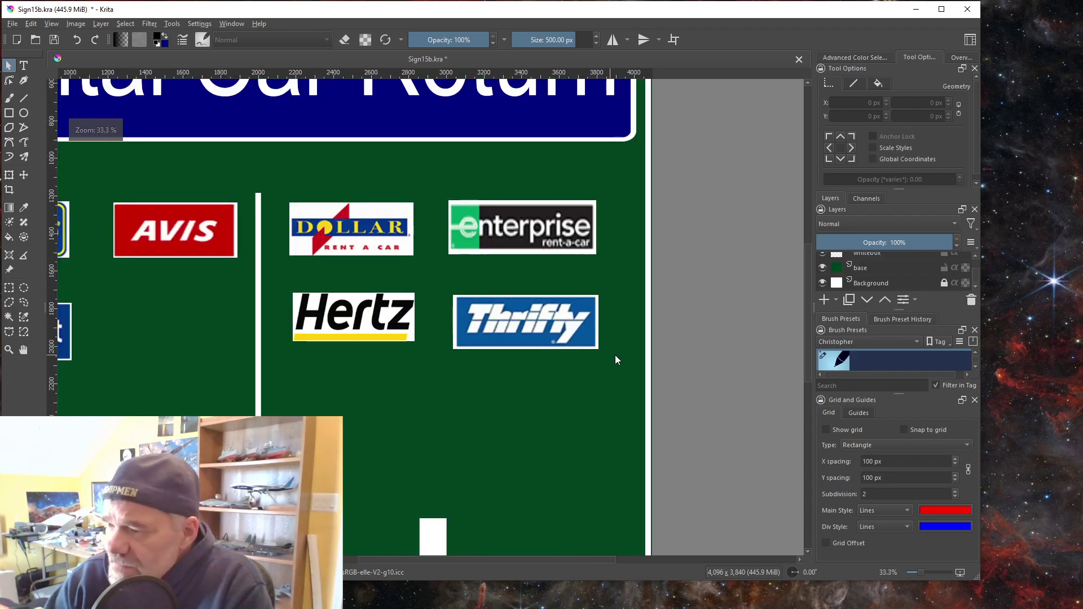
{"action": "scroll", "coordinate": [615, 352], "scroll_direction": "down", "scroll_amount": 3, "text": "ctrl"}
{"action": "scroll", "coordinate": [872, 285], "scroll_direction": "up", "scroll_amount": 3}
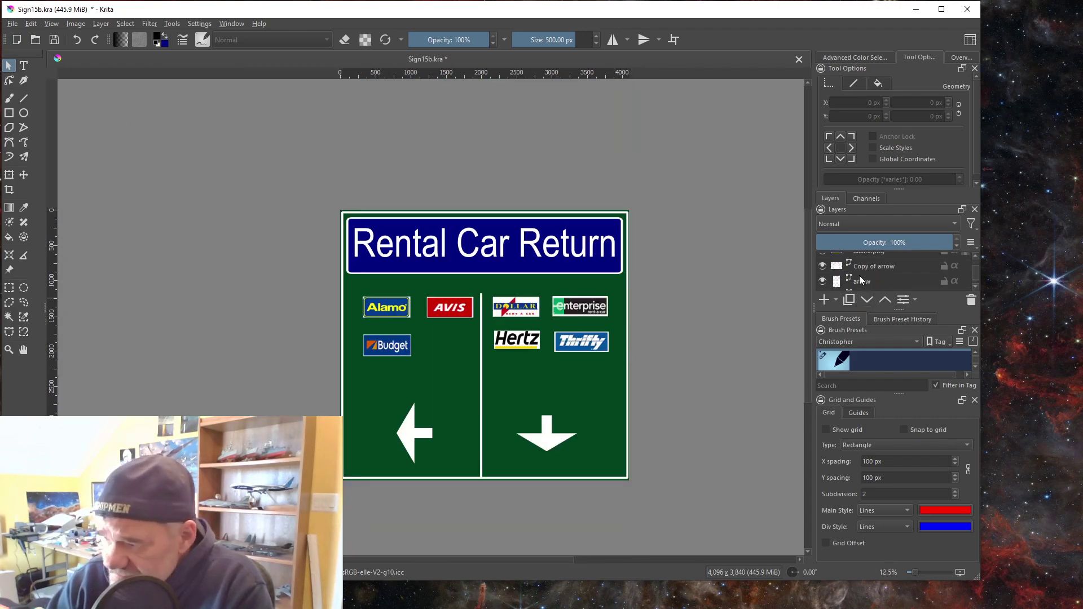
{"action": "mouse_move", "coordinate": [860, 276]}
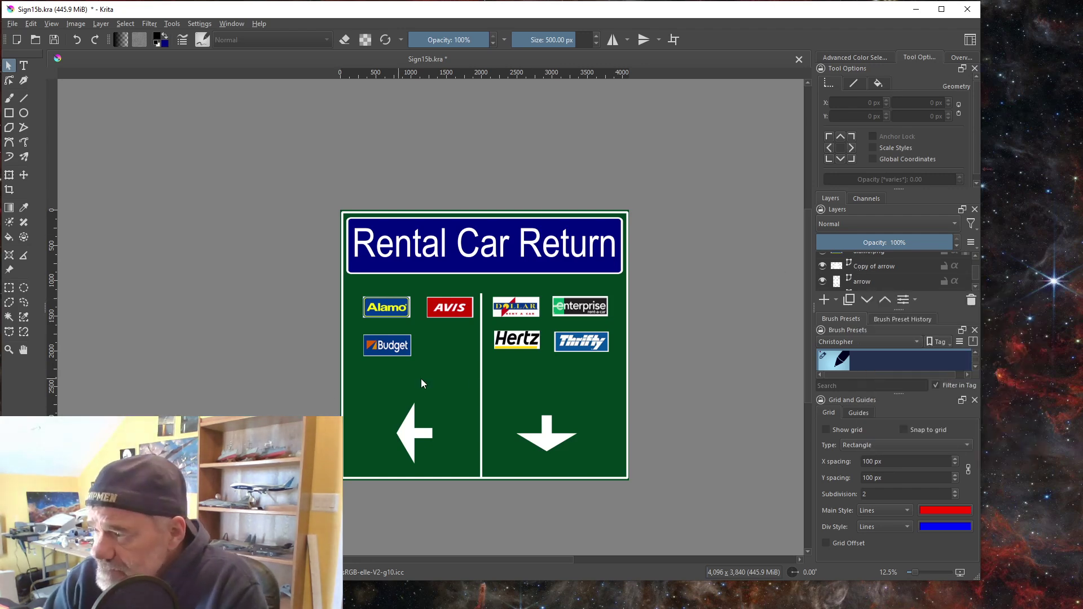
{"action": "scroll", "coordinate": [528, 378], "scroll_direction": "up", "scroll_amount": 1}
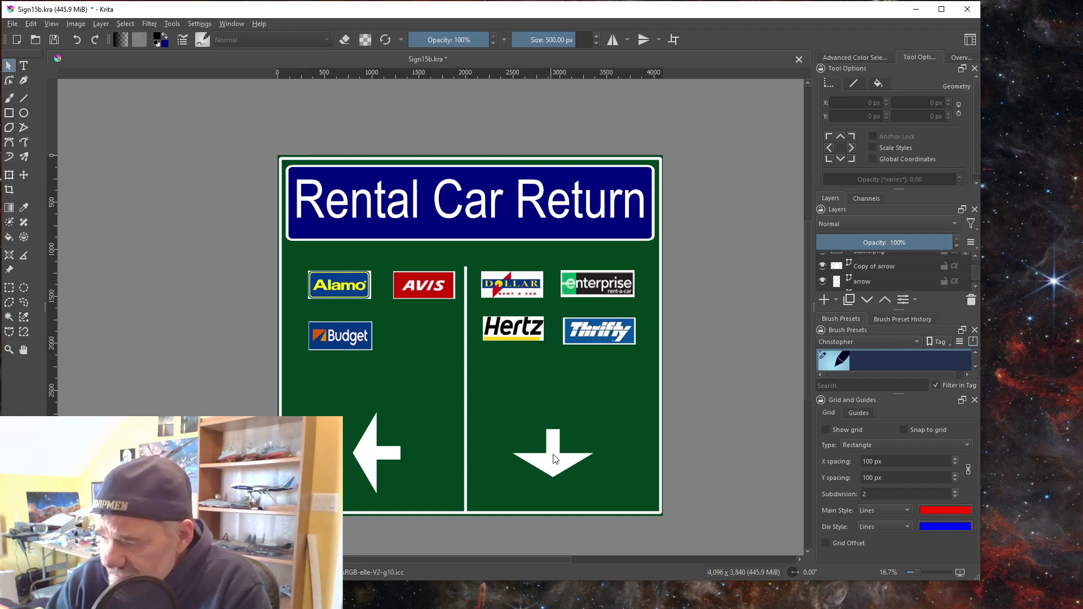
Select the left-pointing arrow shape on the arrow layer.
{"action": "left_click", "coordinate": [858, 281]}
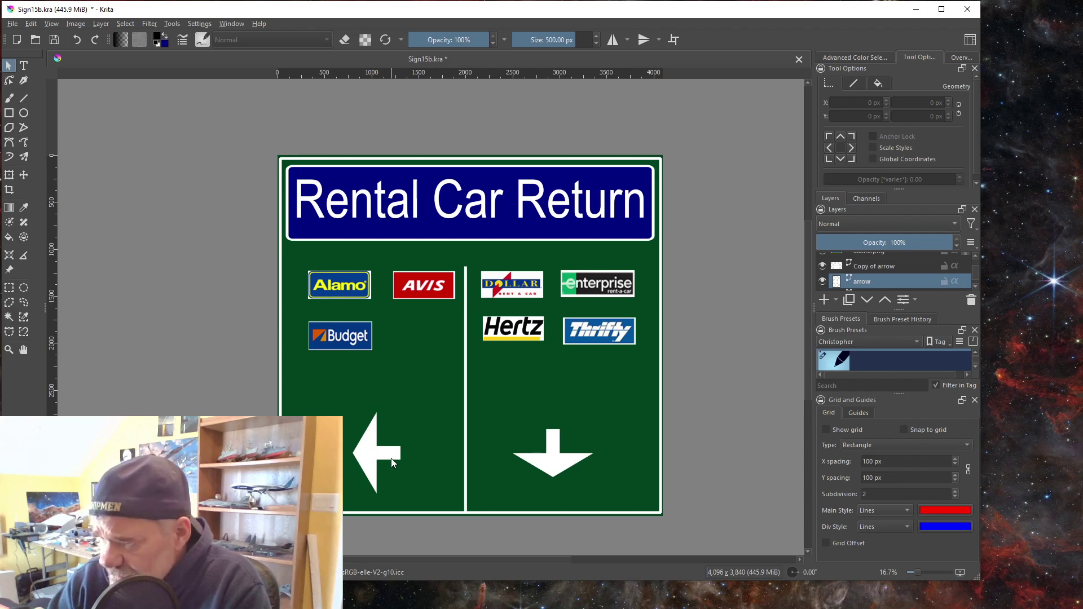
{"action": "left_click", "coordinate": [9, 67]}
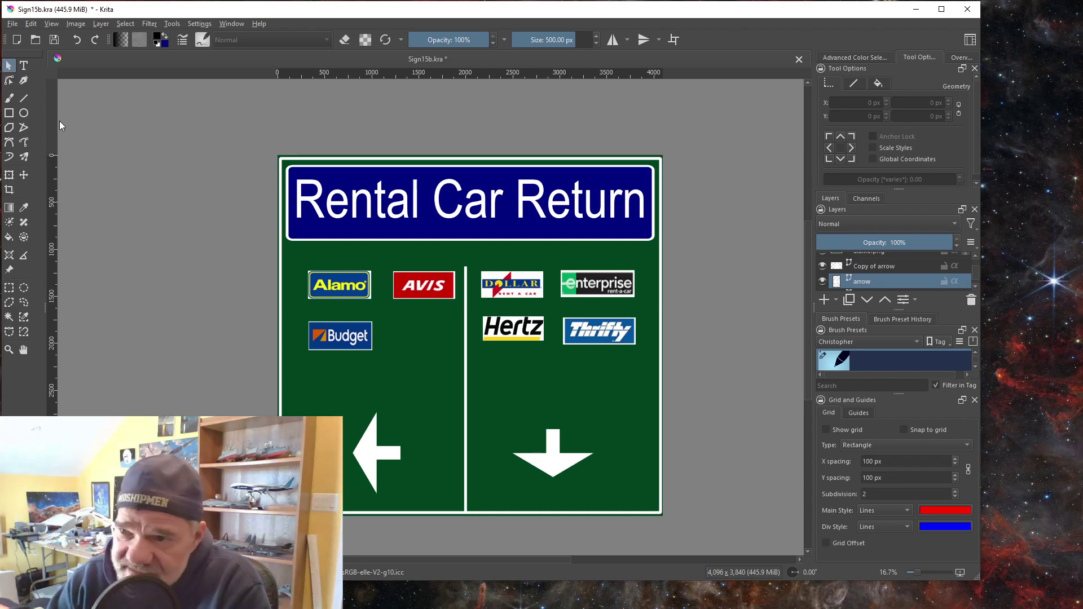
{"action": "left_click", "coordinate": [373, 460]}
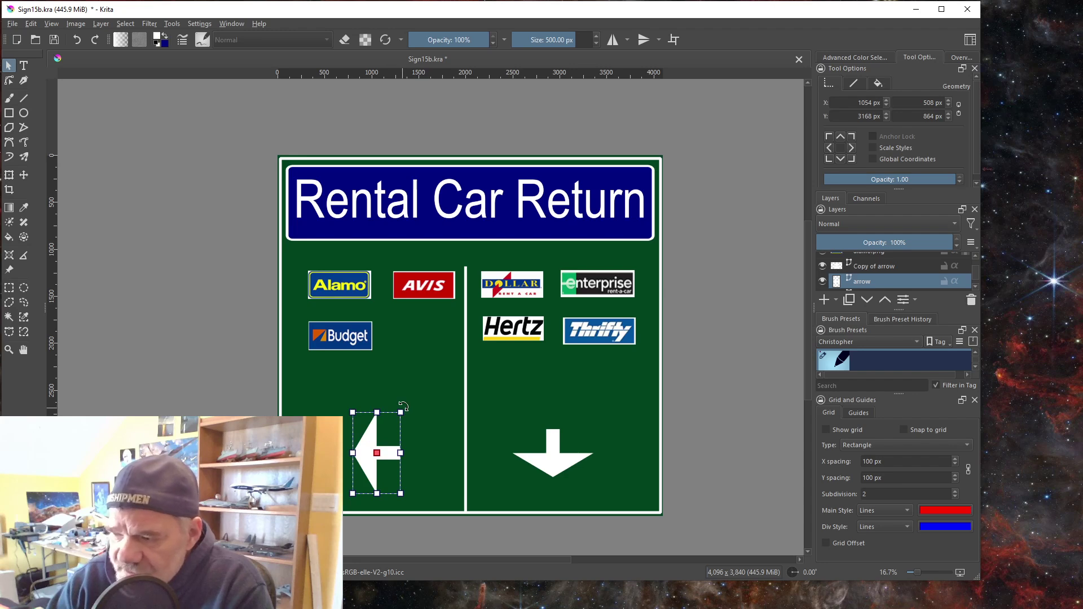
Tilt the left arrow slightly clockwise, move it up-right, shorten it from the top, then deselect.
{"action": "mouse_move", "coordinate": [403, 406]}
{"action": "left_mouse_down"}
{"action": "mouse_move", "coordinate": [416, 408]}
{"action": "mouse_move", "coordinate": [404, 396]}
{"action": "left_mouse_up"}
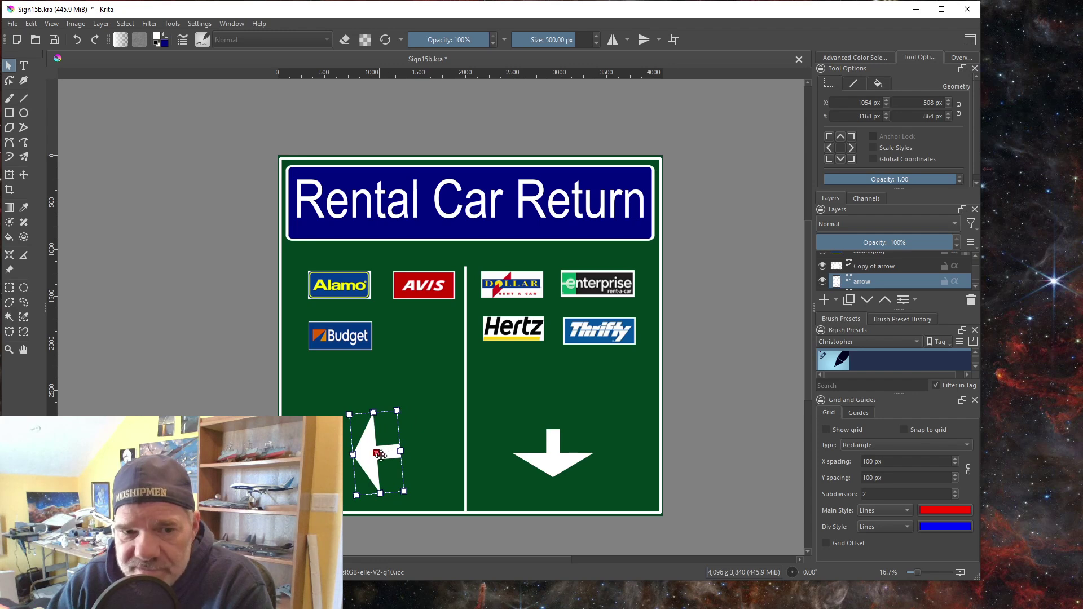
{"action": "left_click_drag", "start_coordinate": [378, 434], "coordinate": [403, 405]}
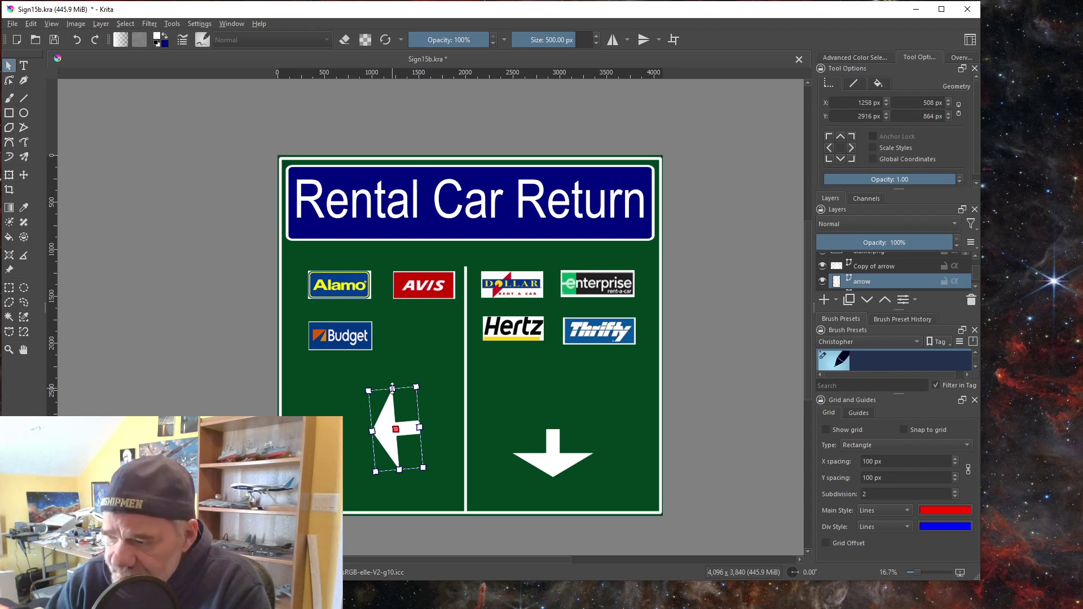
{"action": "mouse_move", "coordinate": [393, 389]}
{"action": "left_mouse_down"}
{"action": "mouse_move", "coordinate": [397, 423]}
{"action": "mouse_move", "coordinate": [395, 381]}
{"action": "mouse_move", "coordinate": [396, 393]}
{"action": "left_mouse_up"}
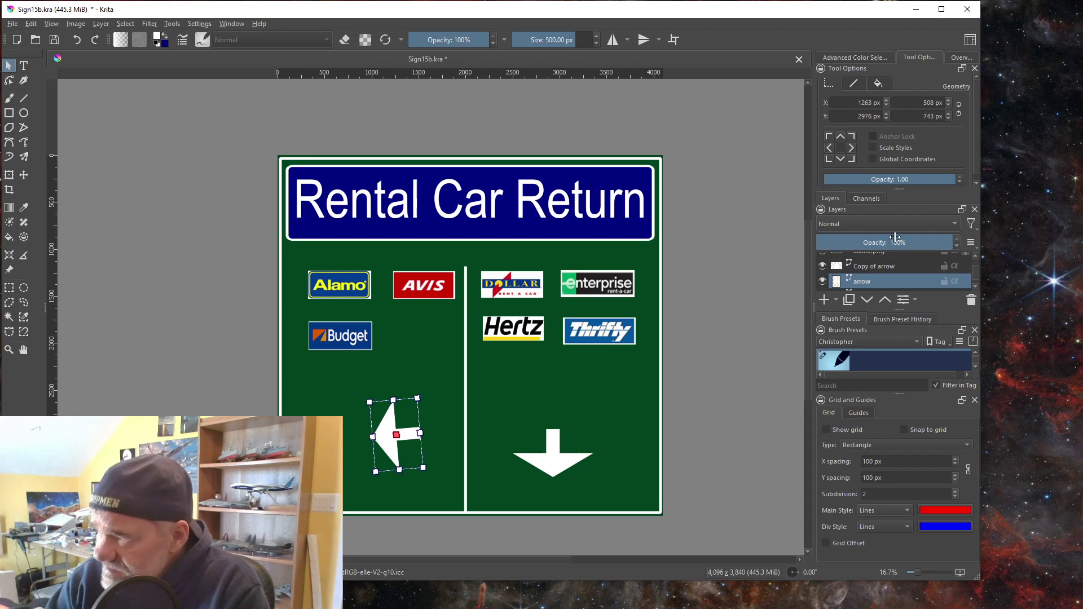
{"action": "mouse_move", "coordinate": [887, 267]}
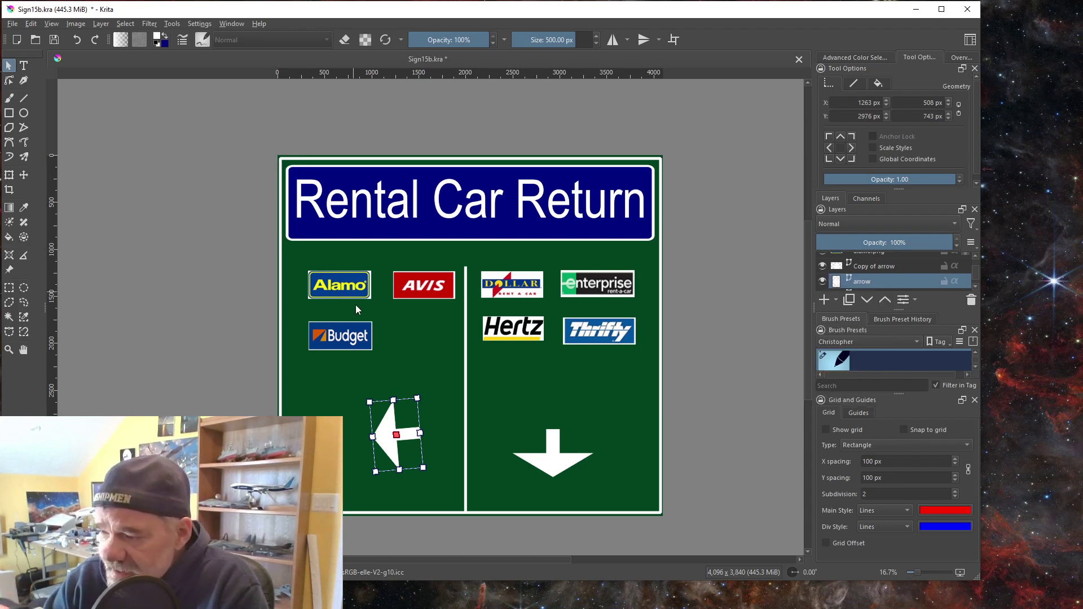
{"action": "left_click", "coordinate": [346, 342]}
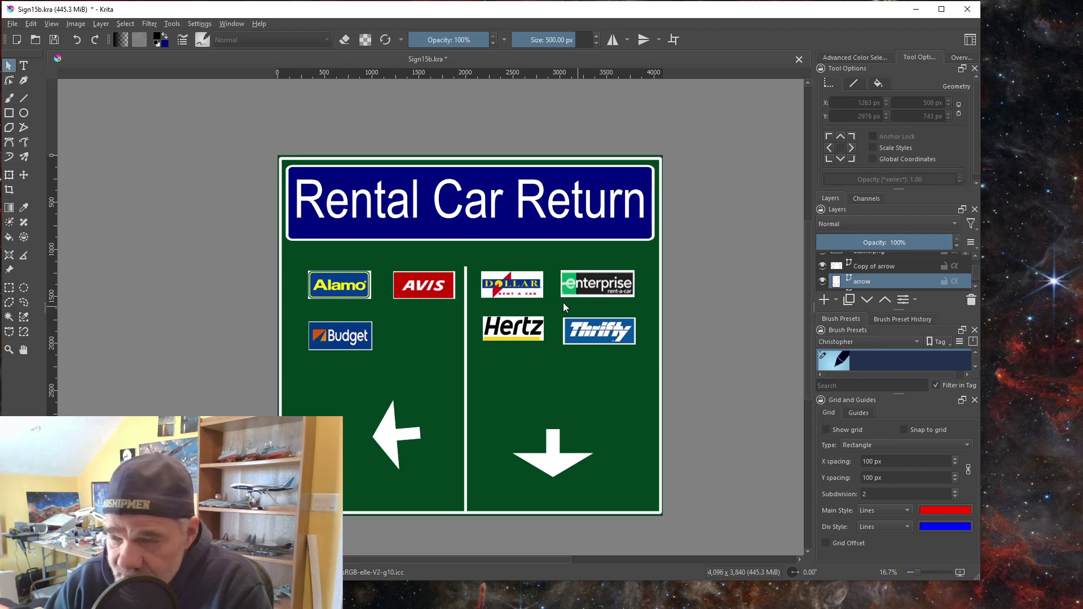
Look through the Layer menu and close it without choosing anything.
{"action": "scroll", "coordinate": [870, 272], "scroll_direction": "up", "scroll_amount": 1}
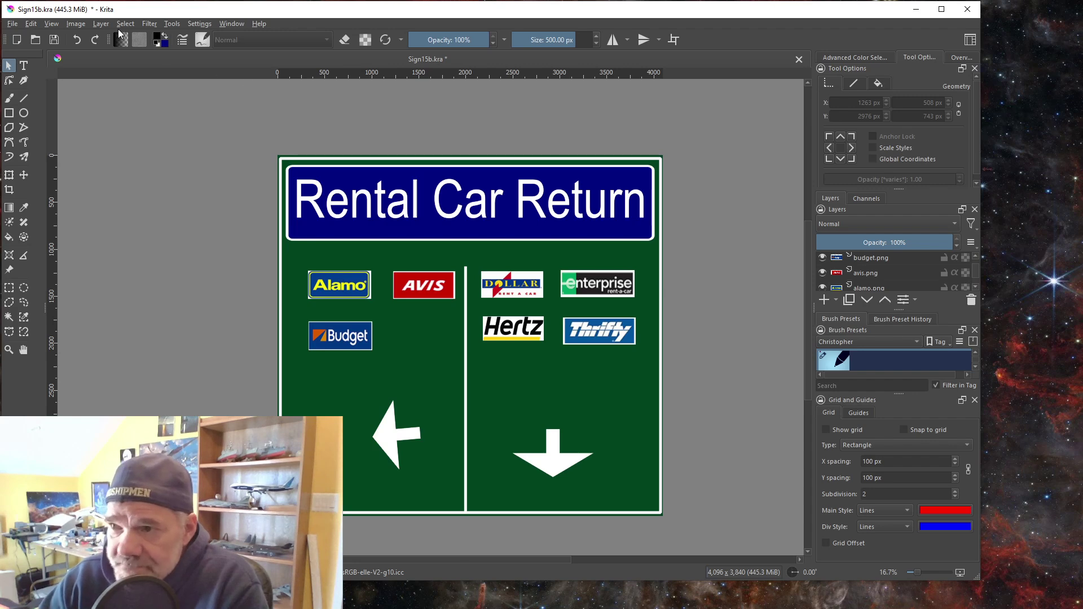
{"action": "left_click", "coordinate": [97, 23]}
{"action": "mouse_move", "coordinate": [119, 91]}
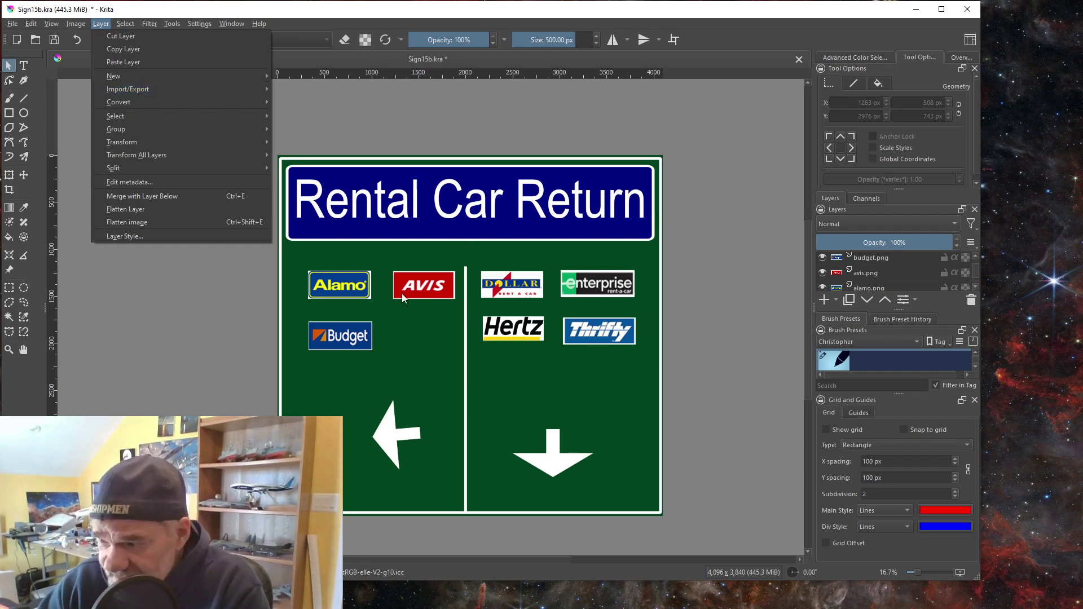
{"action": "left_click", "coordinate": [317, 62]}
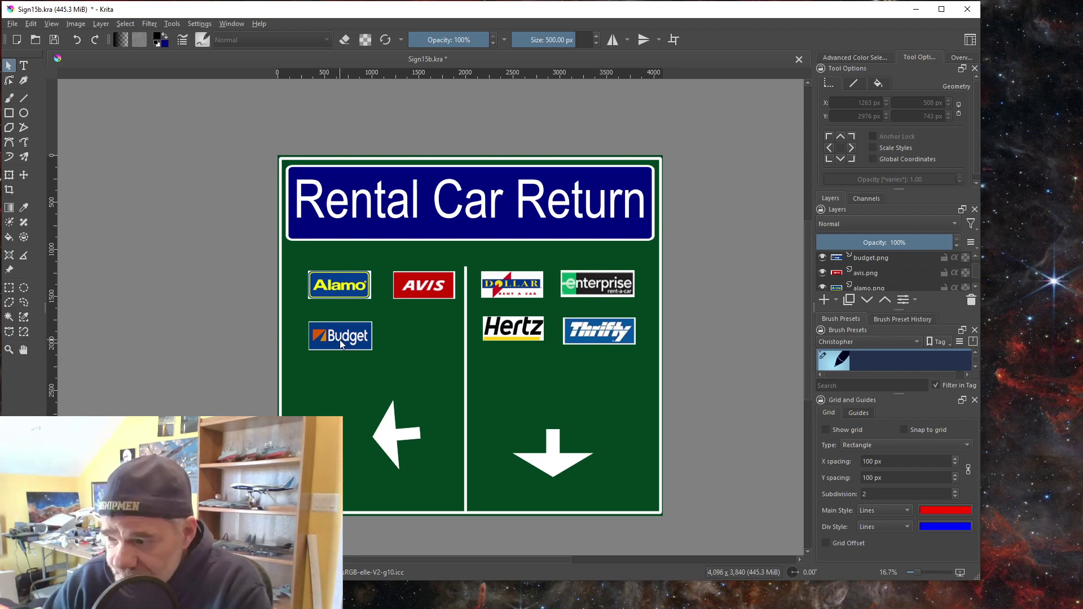
Select the avis.png layer and put the AVIS logo into Transform mode.
{"action": "left_click", "coordinate": [858, 273]}
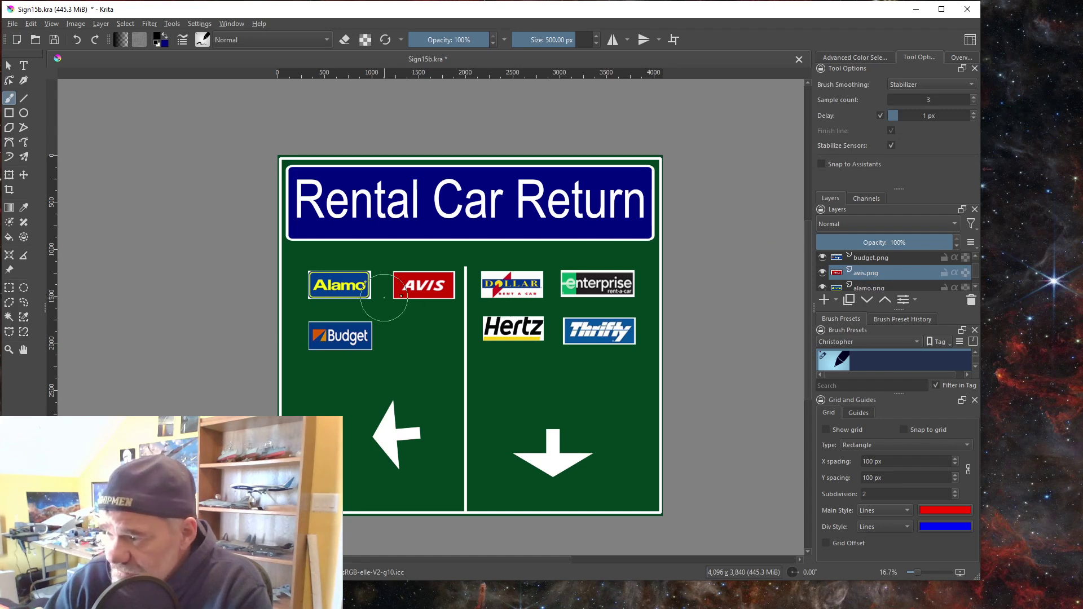
{"action": "left_click", "coordinate": [8, 66]}
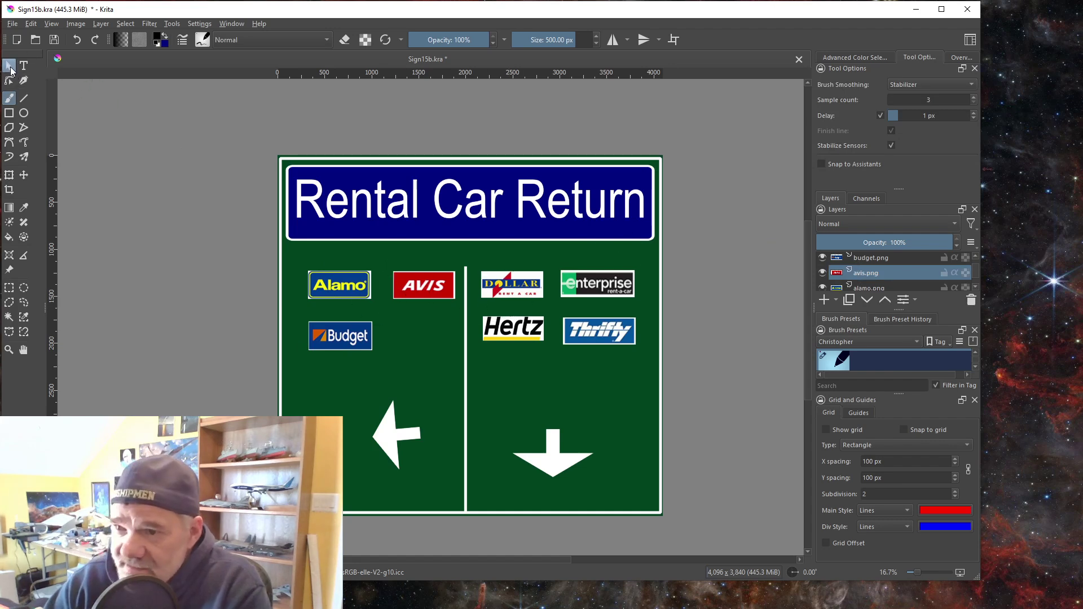
{"action": "left_click", "coordinate": [422, 287]}
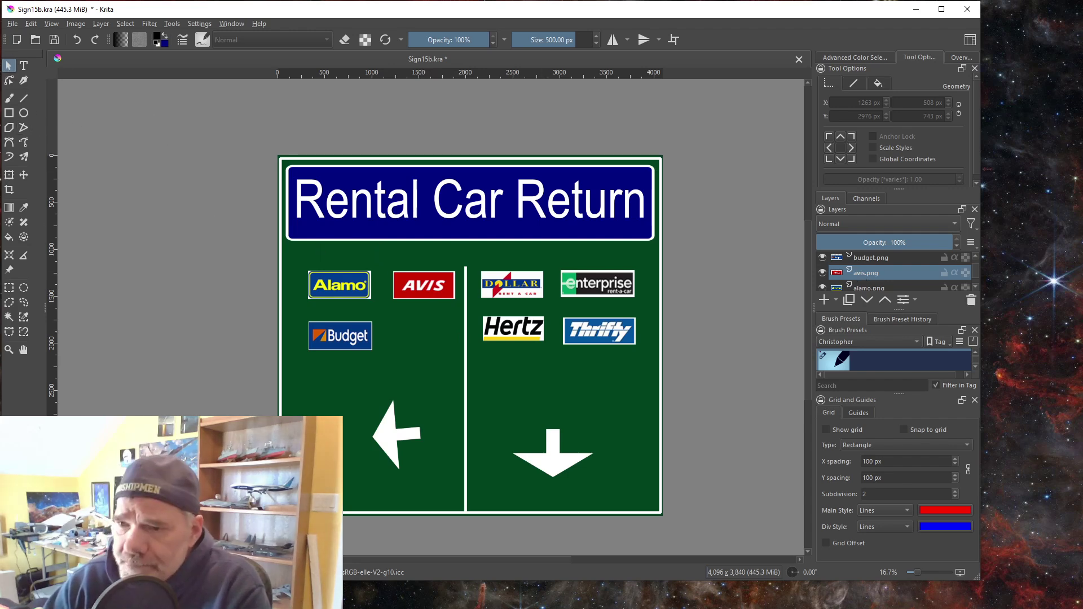
{"action": "left_click", "coordinate": [9, 175]}
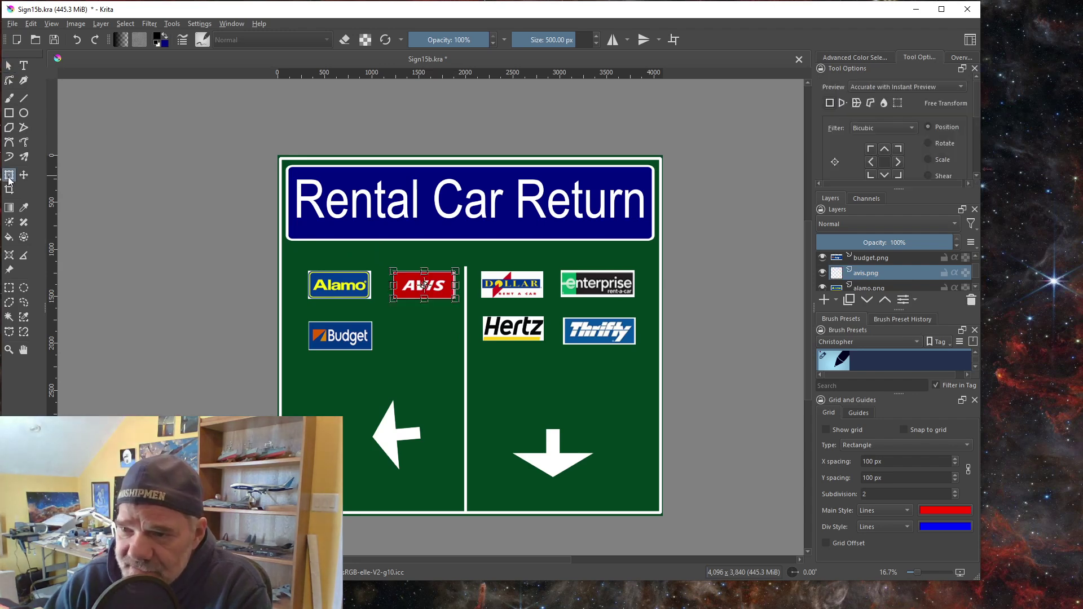
Nudge and slightly enlarge the AVIS logo, apply the transform, and return to Select Shapes.
{"action": "key", "text": "Return"}
{"action": "left_click_drag", "start_coordinate": [439, 298], "coordinate": [450, 275]}
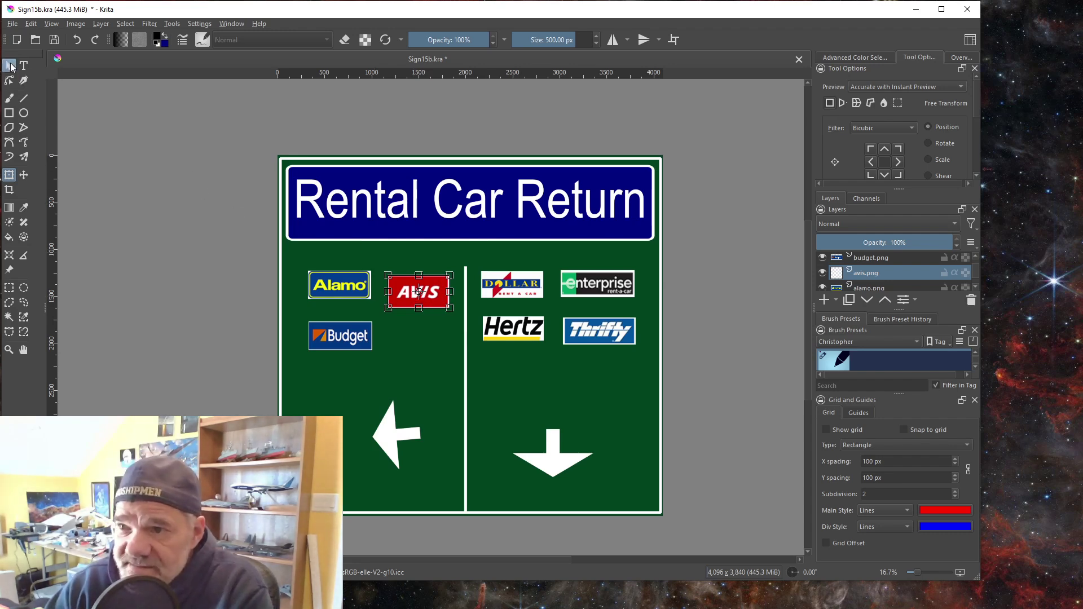
{"action": "left_click", "coordinate": [8, 66]}
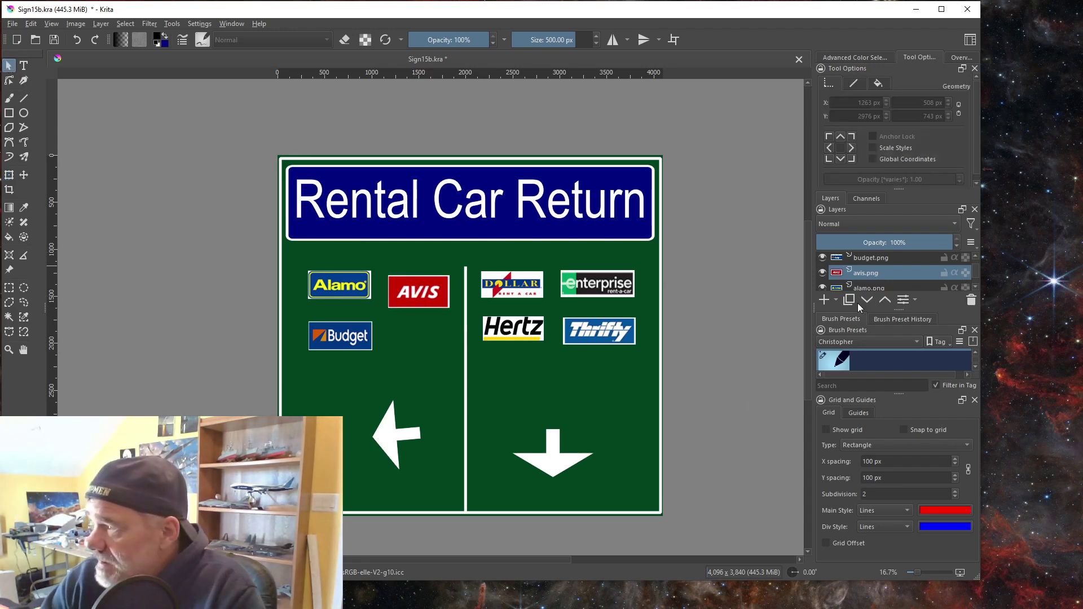
Select the rentalcartext layer and open its 'Rental Car Return' text in the Edit Text dialog.
{"action": "scroll", "coordinate": [856, 273], "scroll_direction": "up", "scroll_amount": 1}
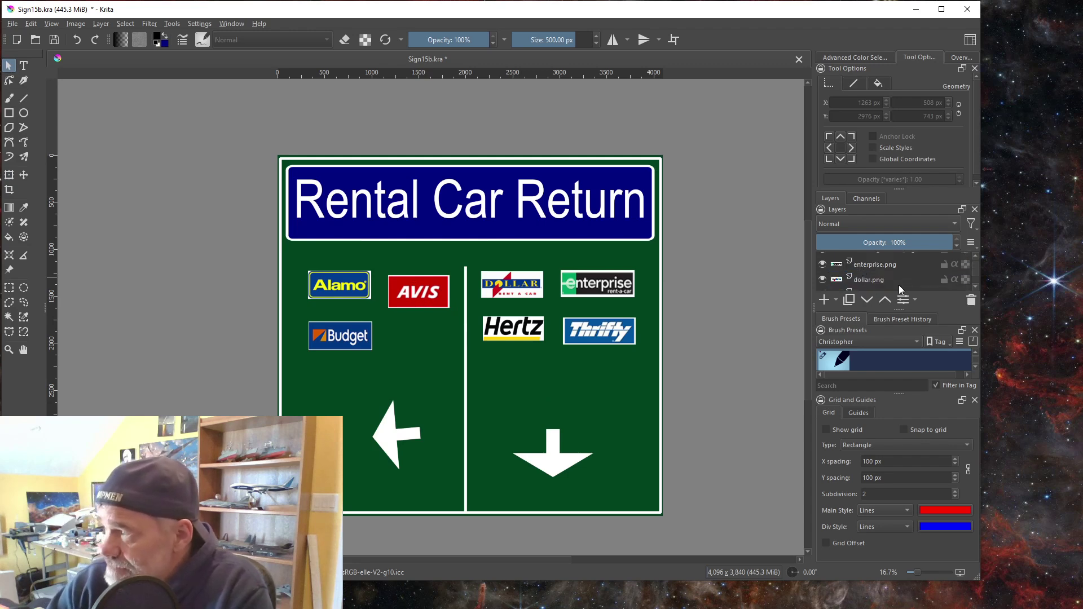
{"action": "scroll", "coordinate": [883, 275], "scroll_direction": "up", "scroll_amount": 1}
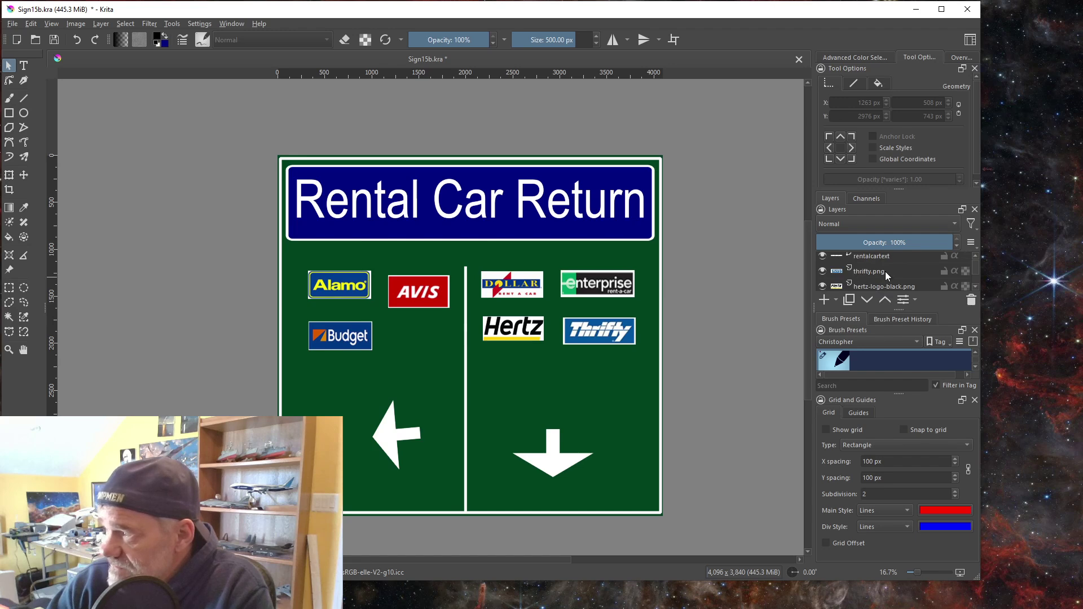
{"action": "scroll", "coordinate": [875, 259], "scroll_direction": "up", "scroll_amount": 1}
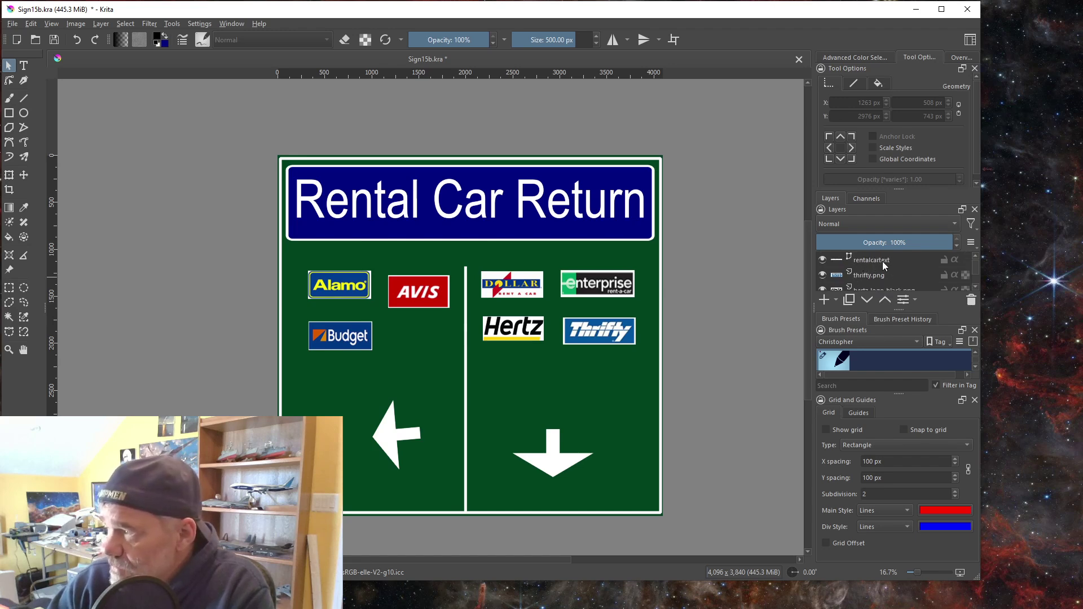
{"action": "left_click", "coordinate": [872, 261]}
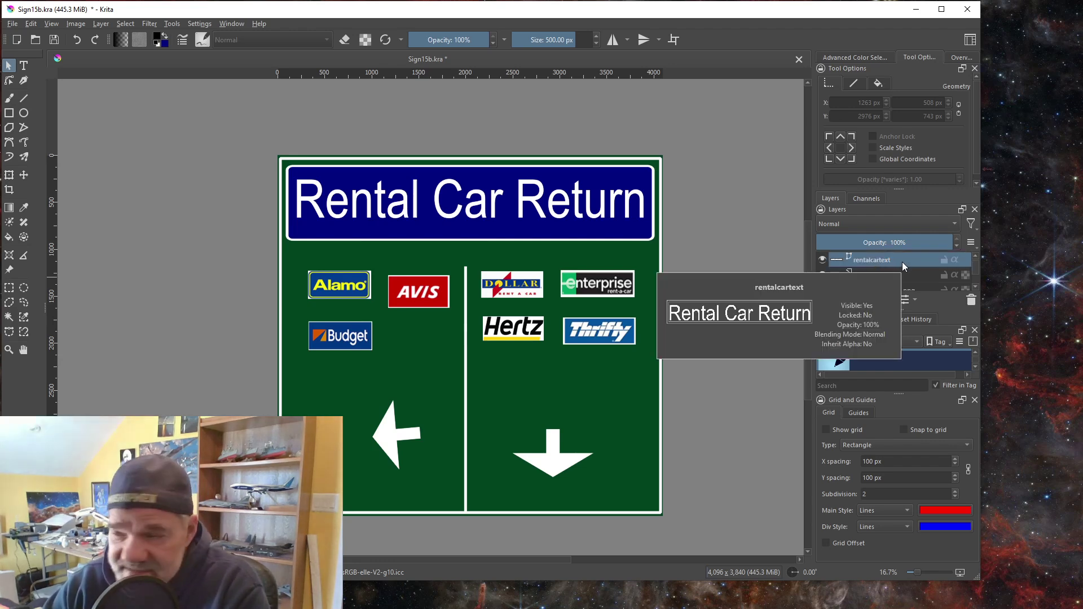
{"action": "left_click", "coordinate": [23, 66]}
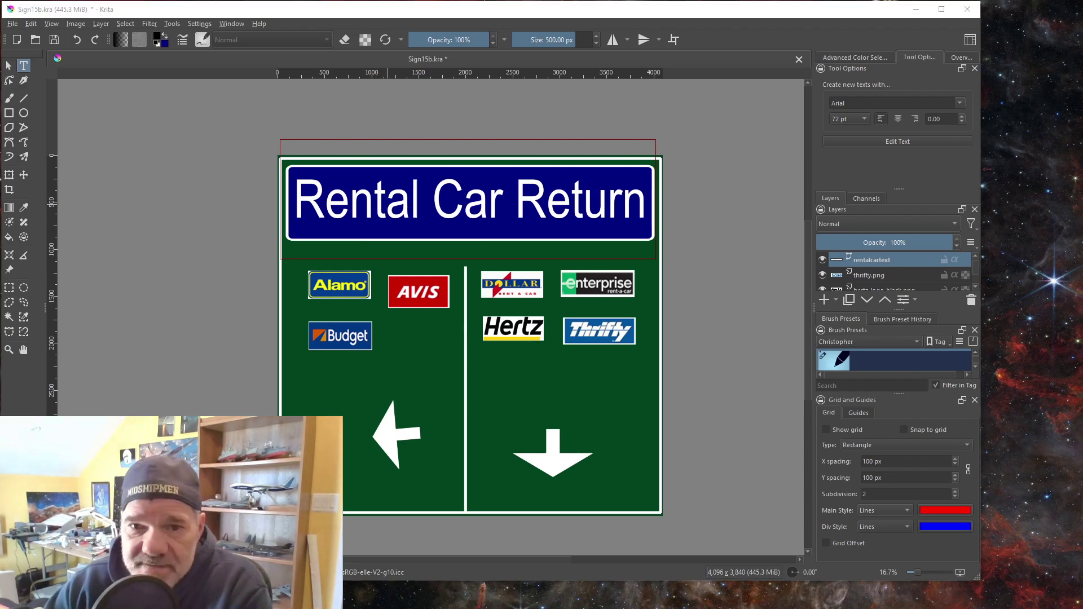
{"action": "key", "text": "Return"}
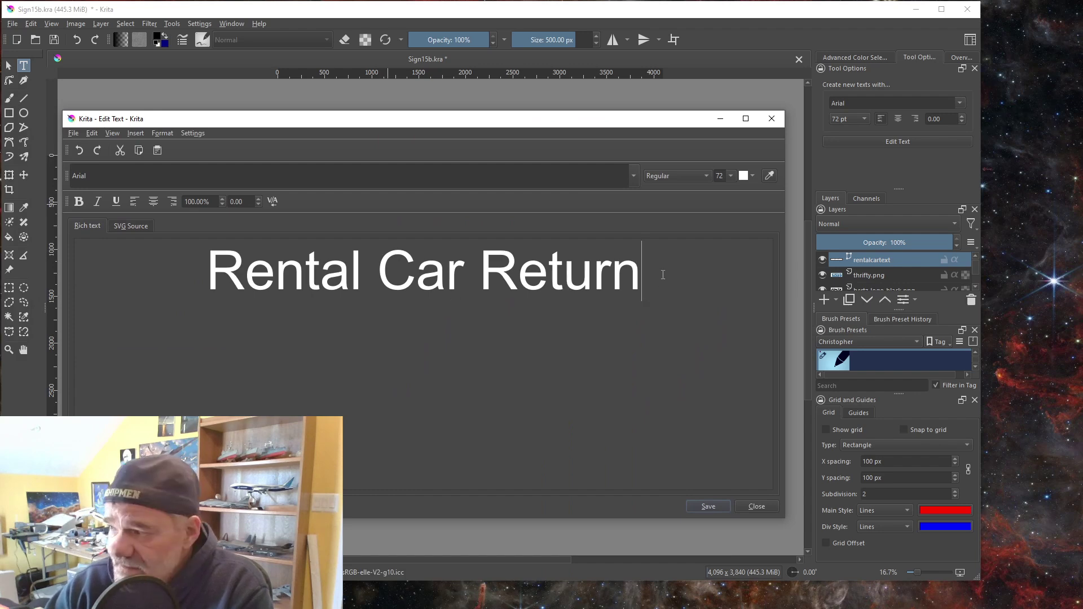
Select the heading text, keep Arial and its colour, then discard the edits and confirm.
{"action": "left_click_drag", "start_coordinate": [664, 275], "coordinate": [177, 274]}
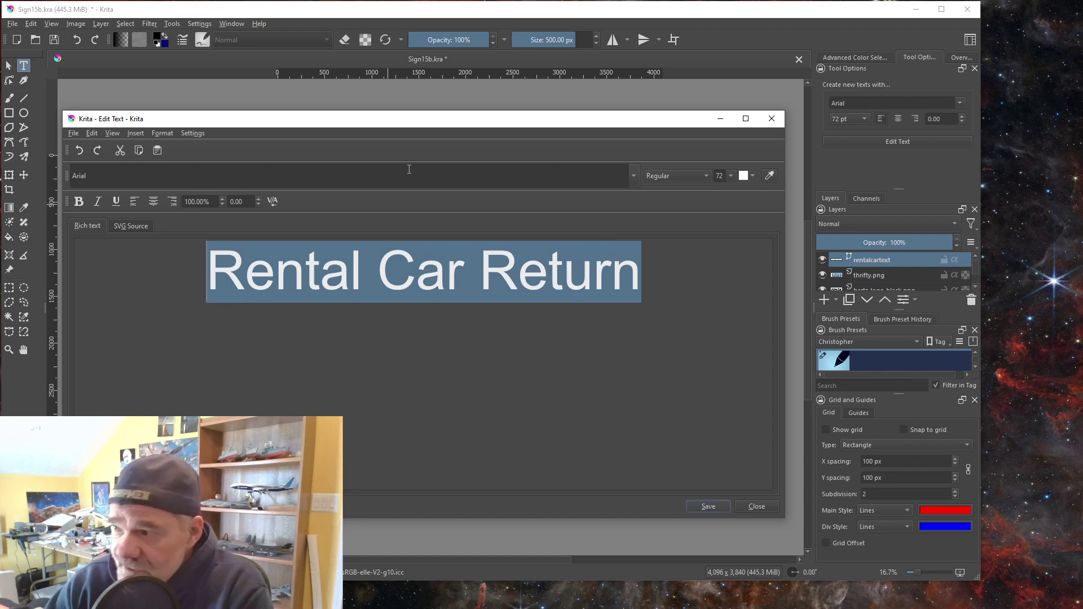
{"action": "left_click", "coordinate": [634, 175]}
{"action": "key", "text": "Return"}
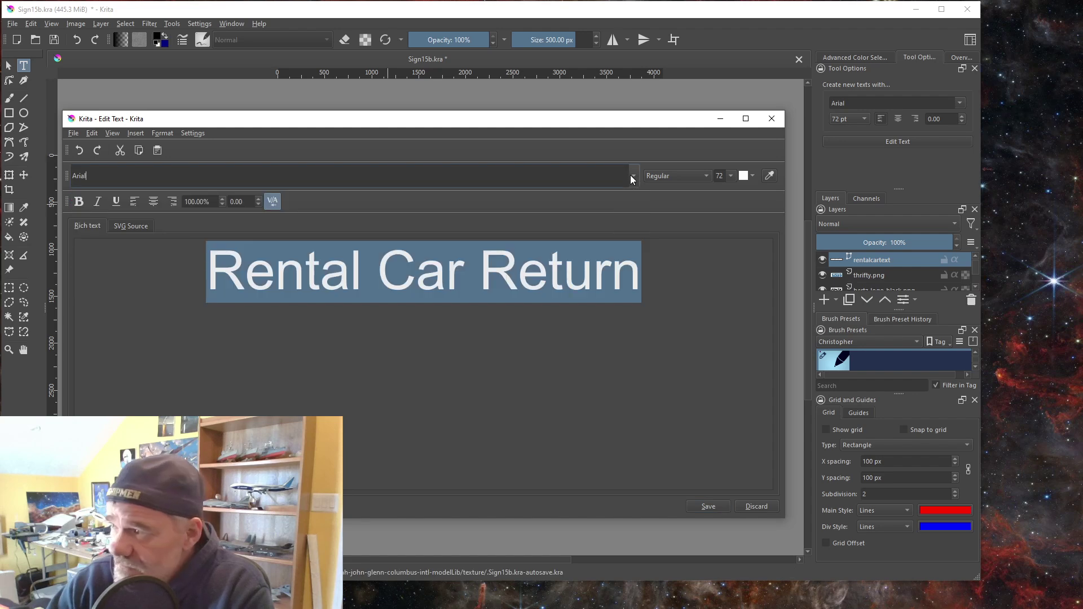
{"action": "left_click", "coordinate": [752, 176]}
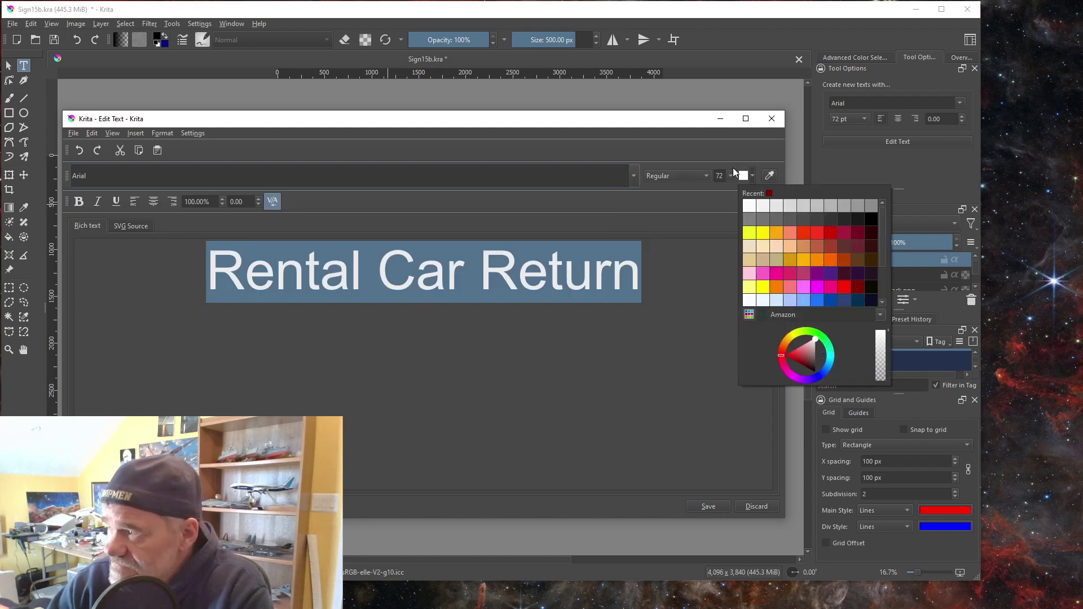
{"action": "left_click", "coordinate": [710, 154]}
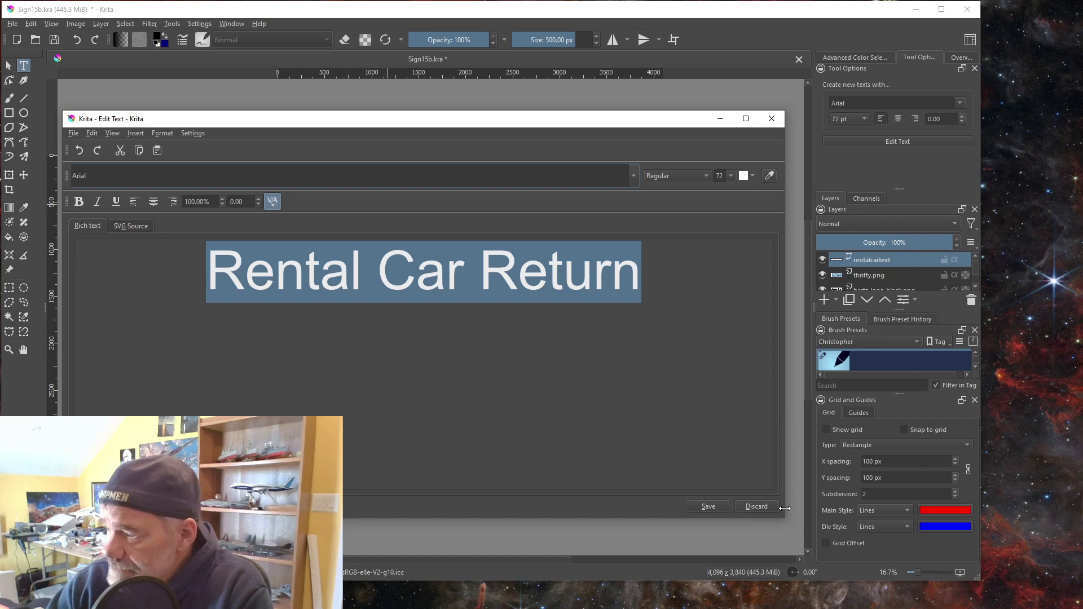
{"action": "left_click", "coordinate": [754, 506]}
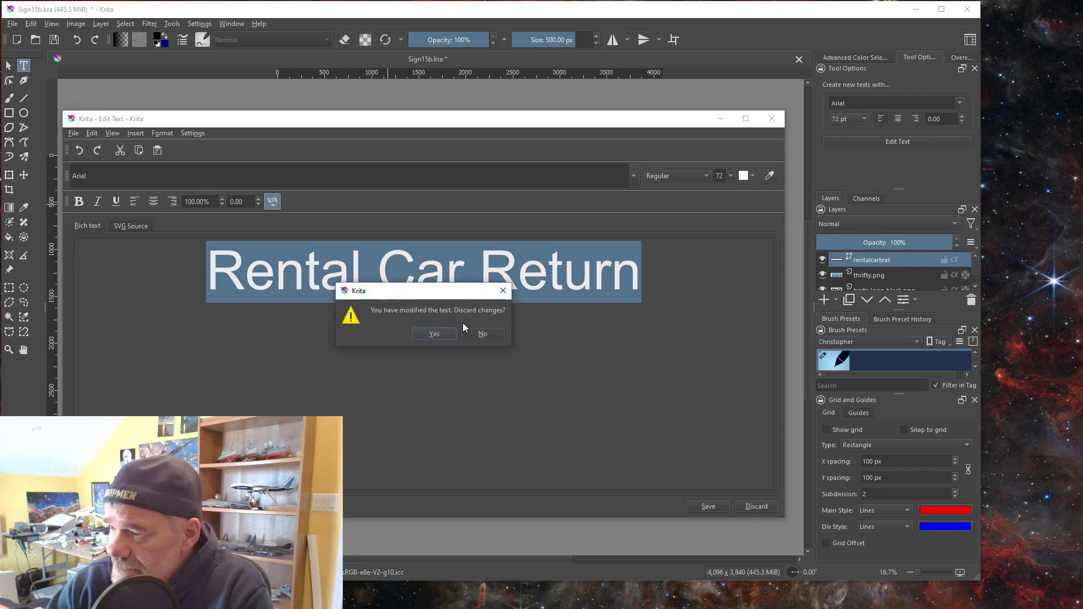
{"action": "left_click", "coordinate": [435, 334]}
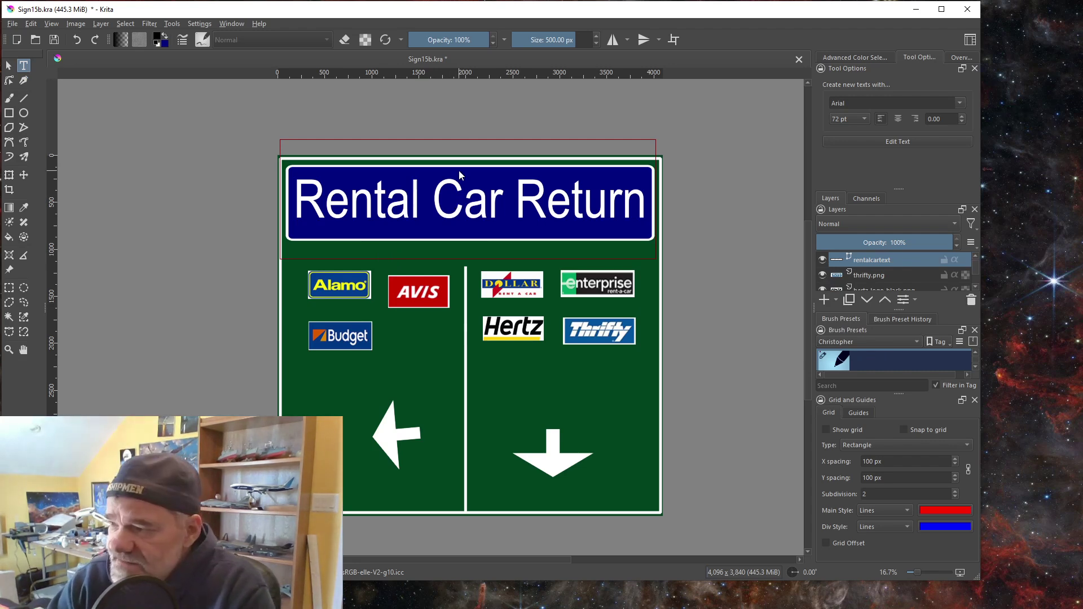
Select the Rental Car Return text shape with the Text Tool.
{"action": "left_click", "coordinate": [448, 219]}
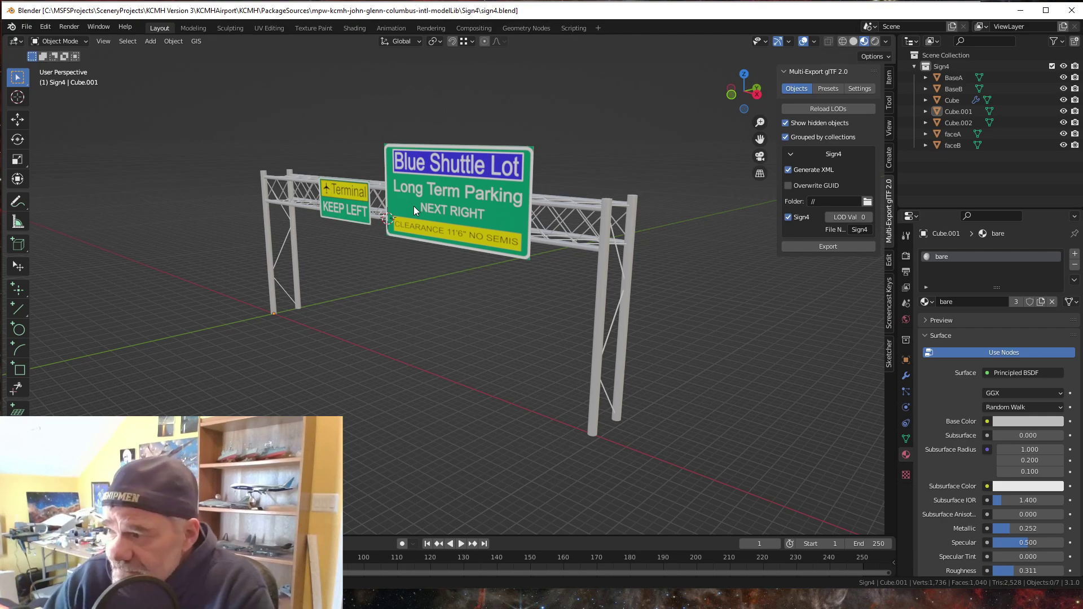
Orbit around the gantry and scroll the bare material to its Emission and MSFS Settings.
{"action": "middle_click_drag", "start_coordinate": [480, 298], "coordinate": [539, 357]}
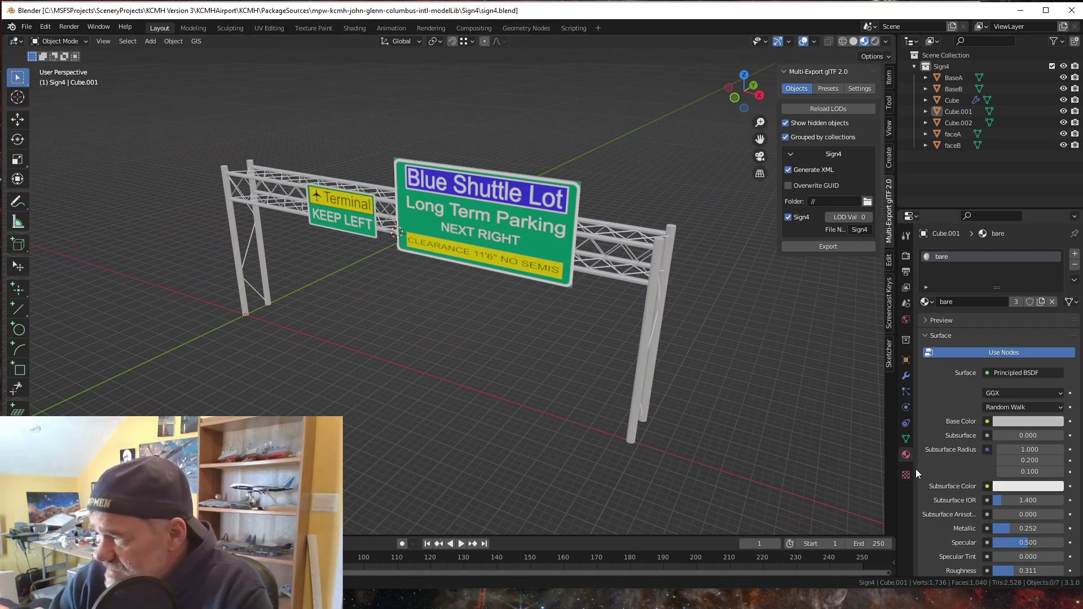
{"action": "scroll", "coordinate": [959, 452], "scroll_direction": "down", "scroll_amount": 10}
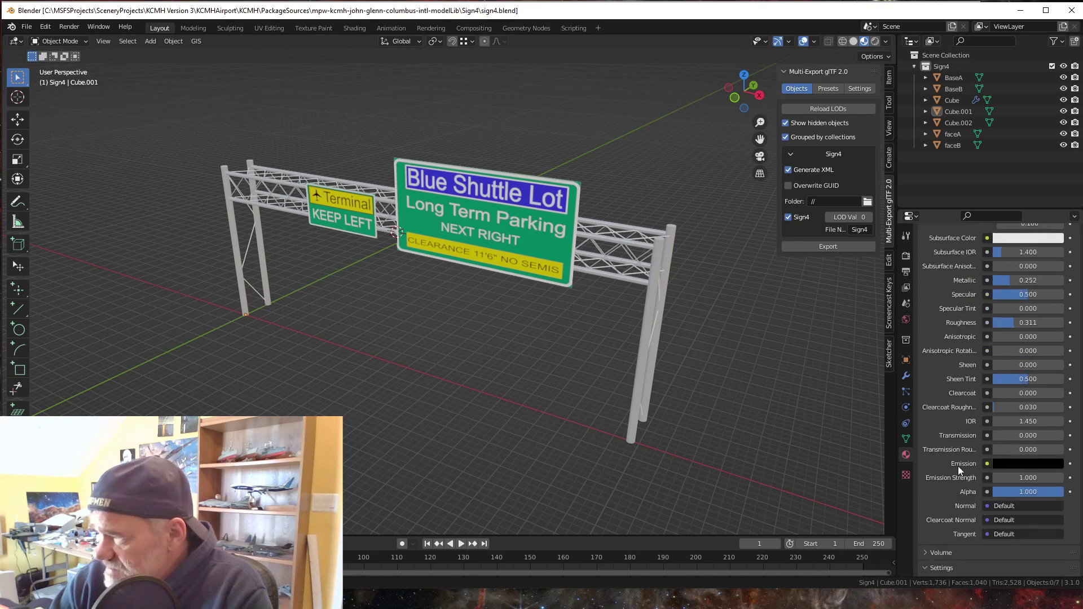
{"action": "scroll", "coordinate": [955, 474], "scroll_direction": "down", "scroll_amount": 8}
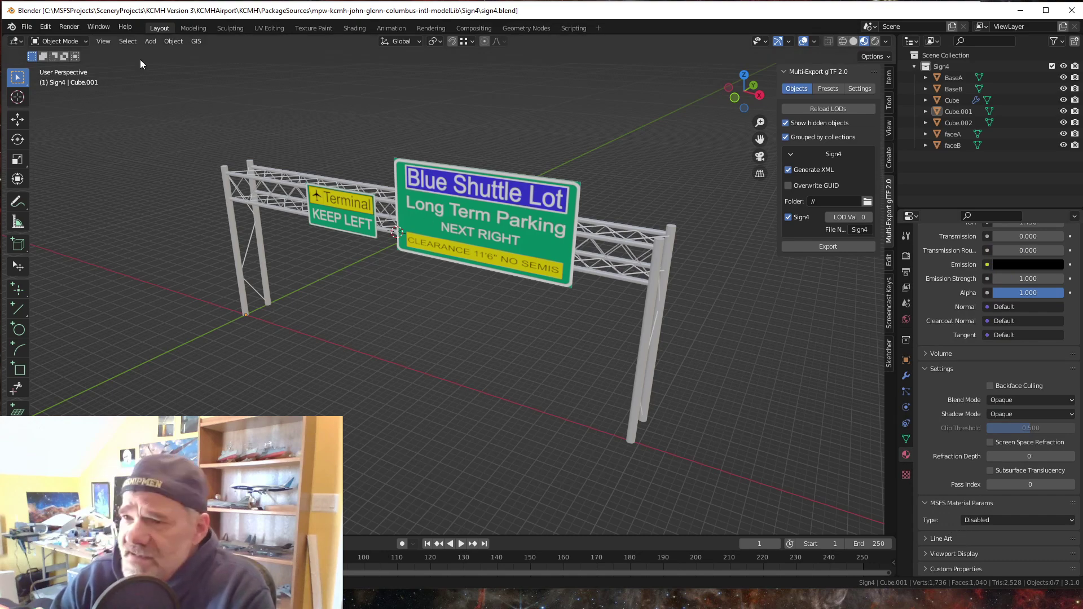
Select the faceB sign face and scroll to its MSFS Base Color and Emissive texture slots.
{"action": "left_click", "coordinate": [481, 212]}
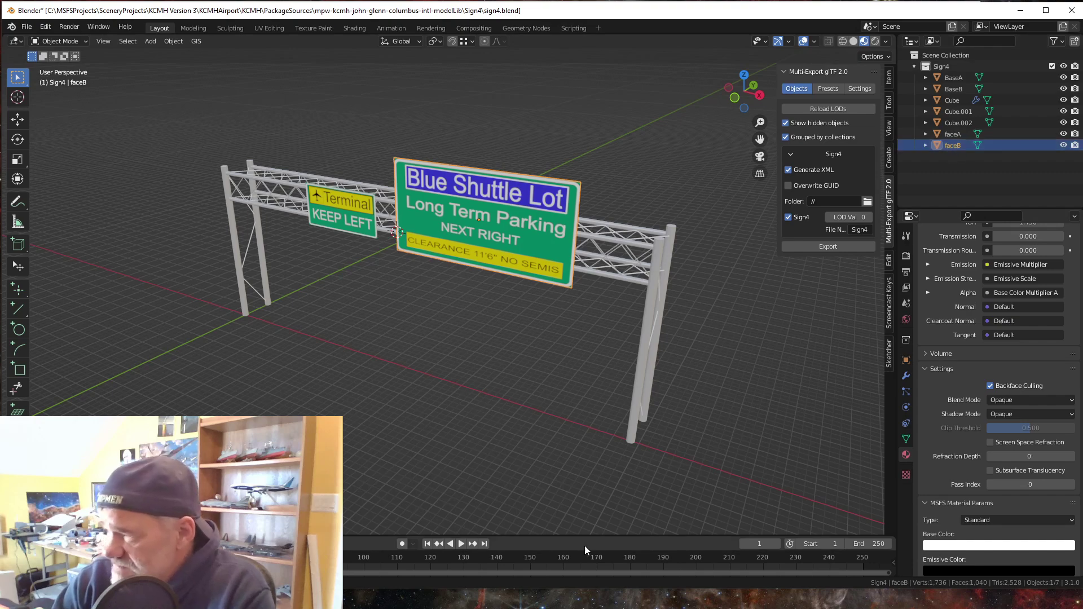
{"action": "scroll", "coordinate": [976, 479], "scroll_direction": "down", "scroll_amount": 9}
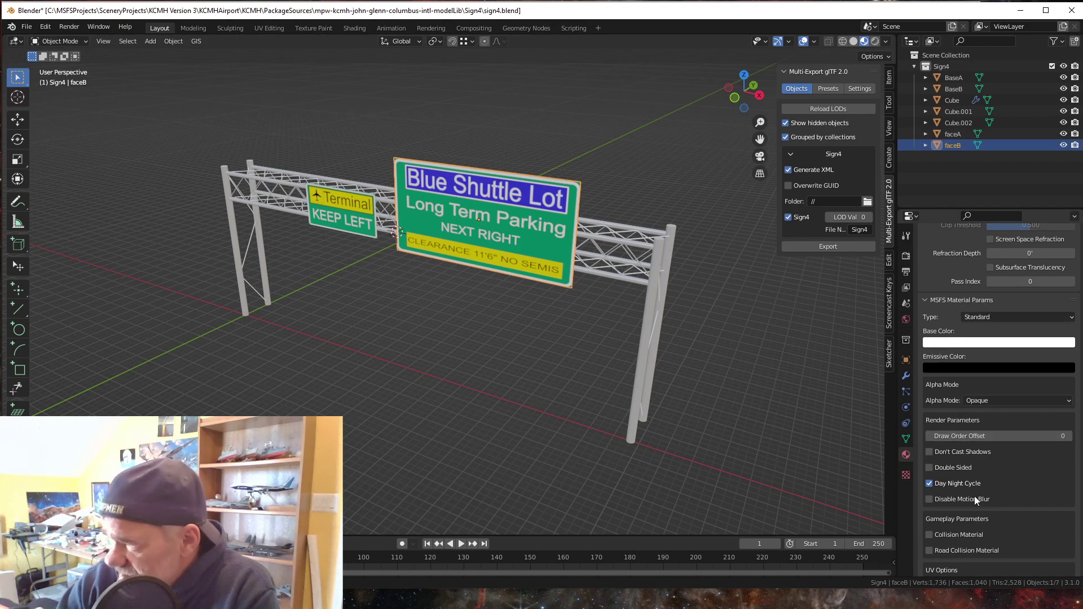
{"action": "scroll", "coordinate": [974, 497], "scroll_direction": "down", "scroll_amount": 5}
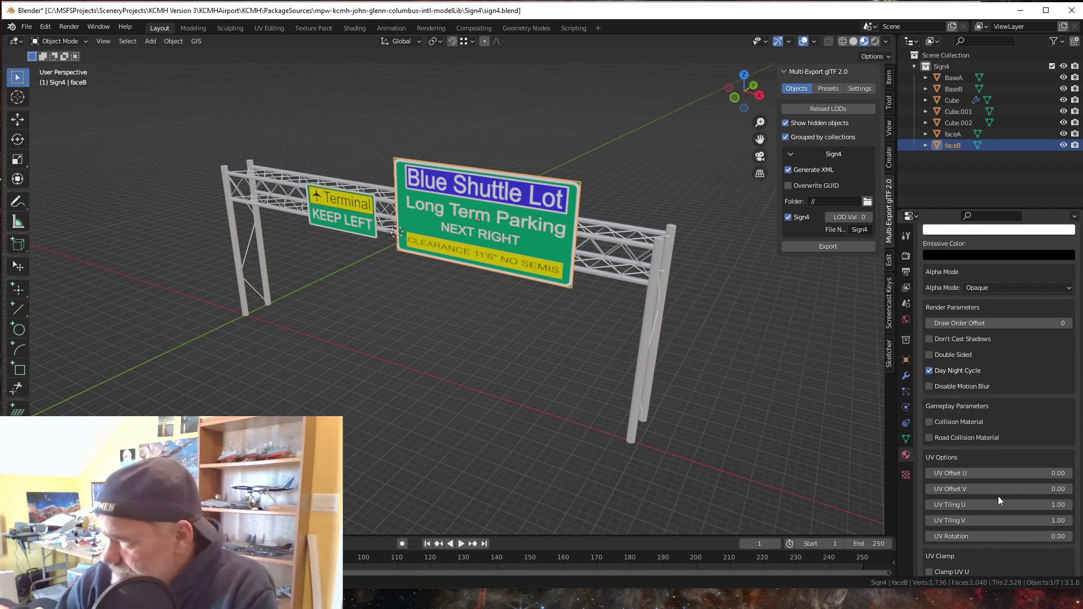
{"action": "scroll", "coordinate": [996, 494], "scroll_direction": "down", "scroll_amount": 15}
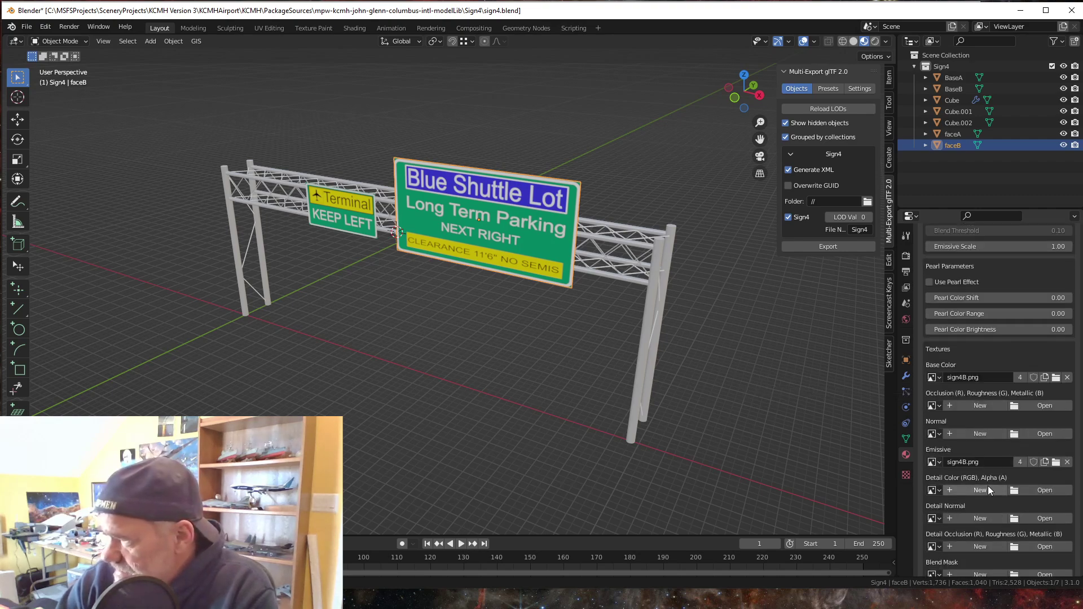
{"action": "scroll", "coordinate": [954, 383], "scroll_direction": "down", "scroll_amount": 2}
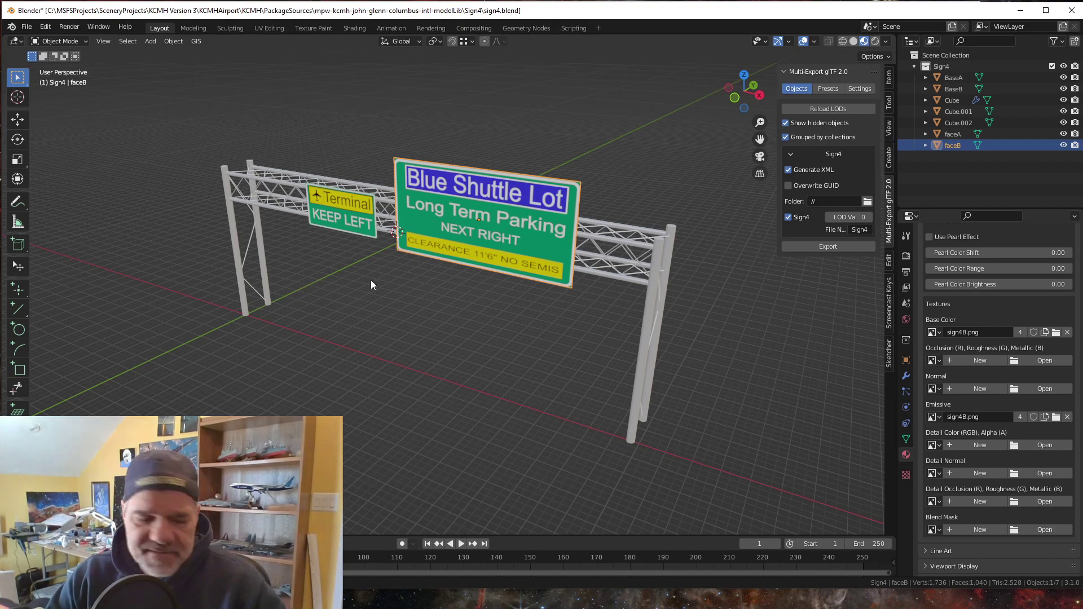
Add a Spot light to the gantry scene.
{"action": "key", "text": "shift+a"}
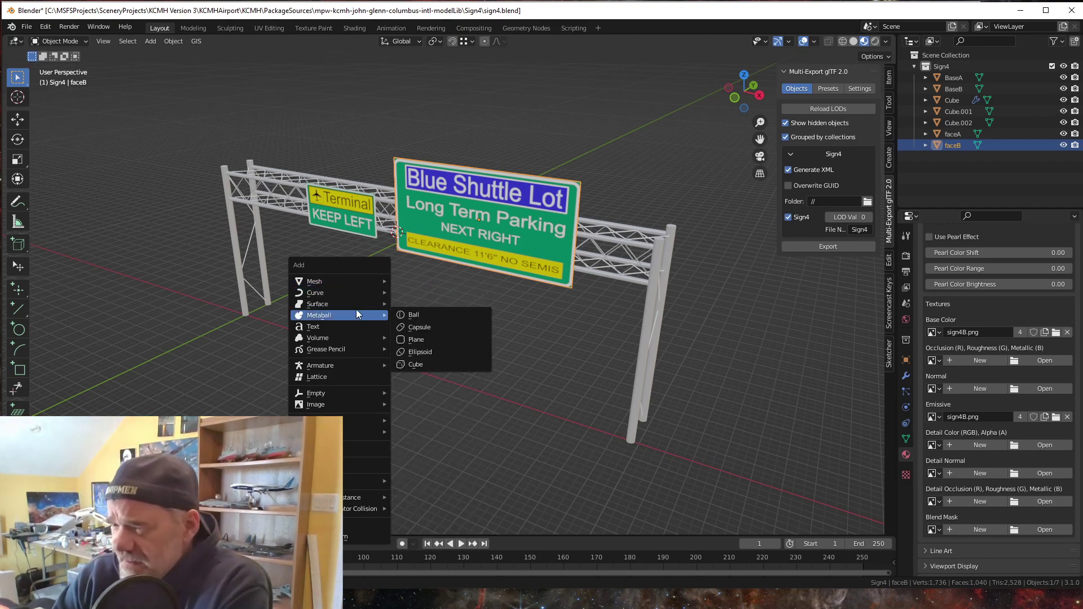
{"action": "mouse_move", "coordinate": [373, 421]}
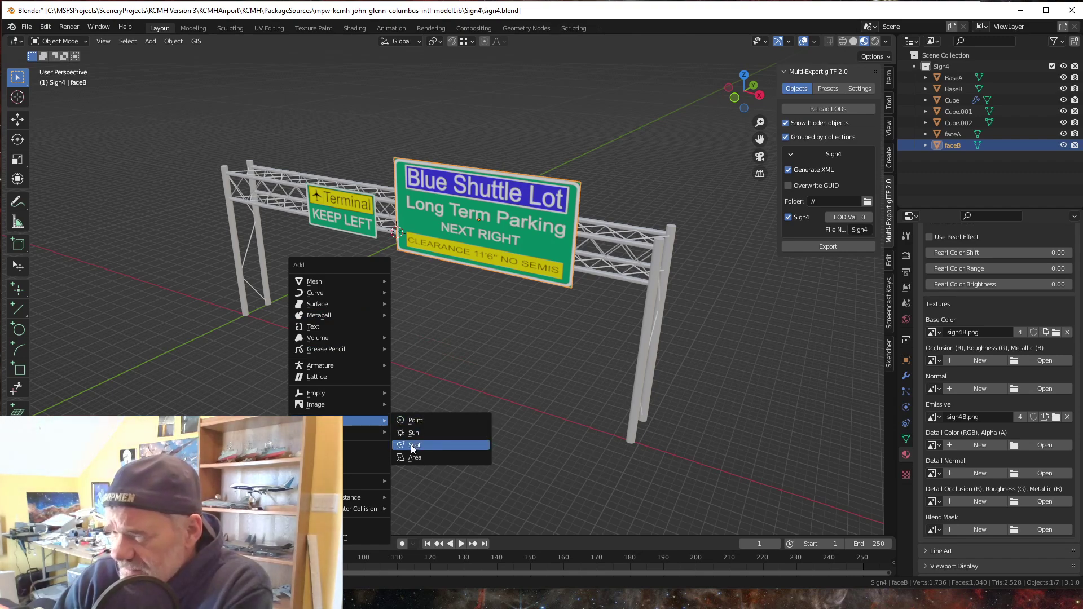
{"action": "left_click", "coordinate": [417, 443]}
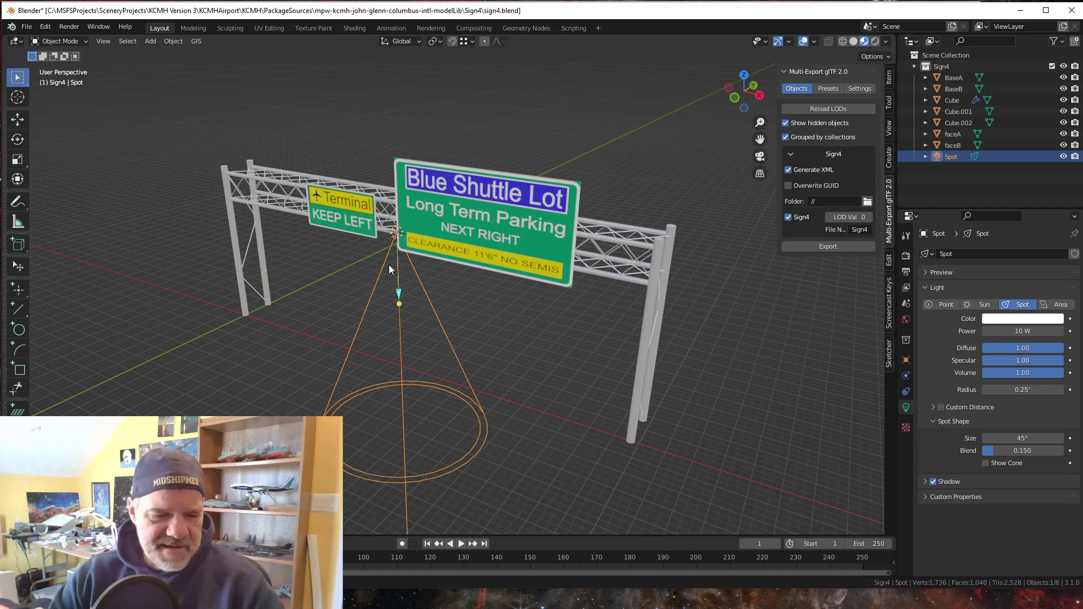
Move the spotlight under the left sign and tilt it about 100° on X toward the sign.
{"action": "key", "text": "g"}
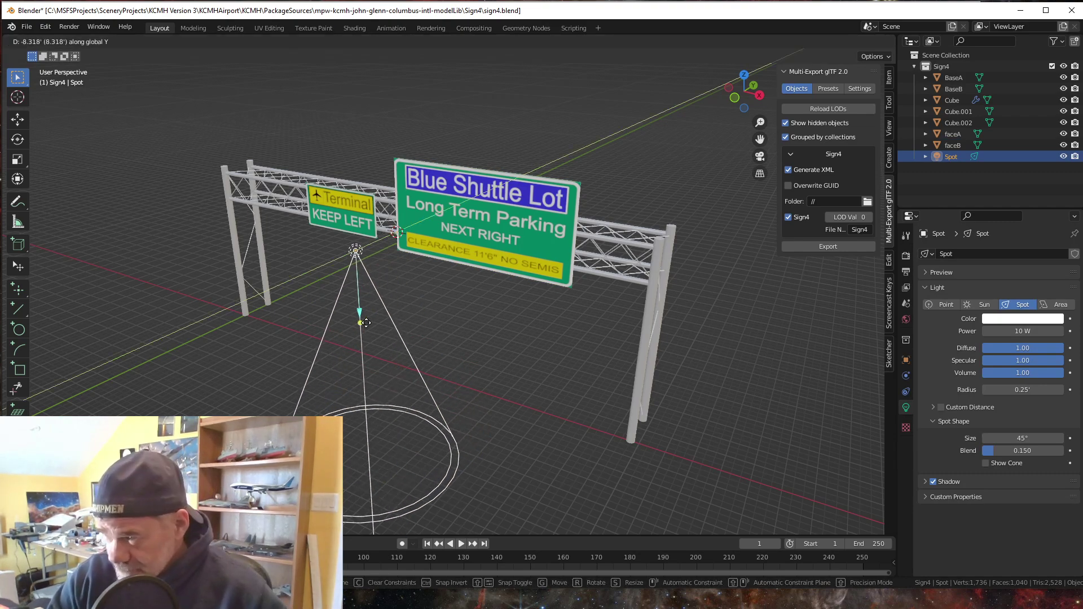
{"action": "left_click", "coordinate": [365, 322]}
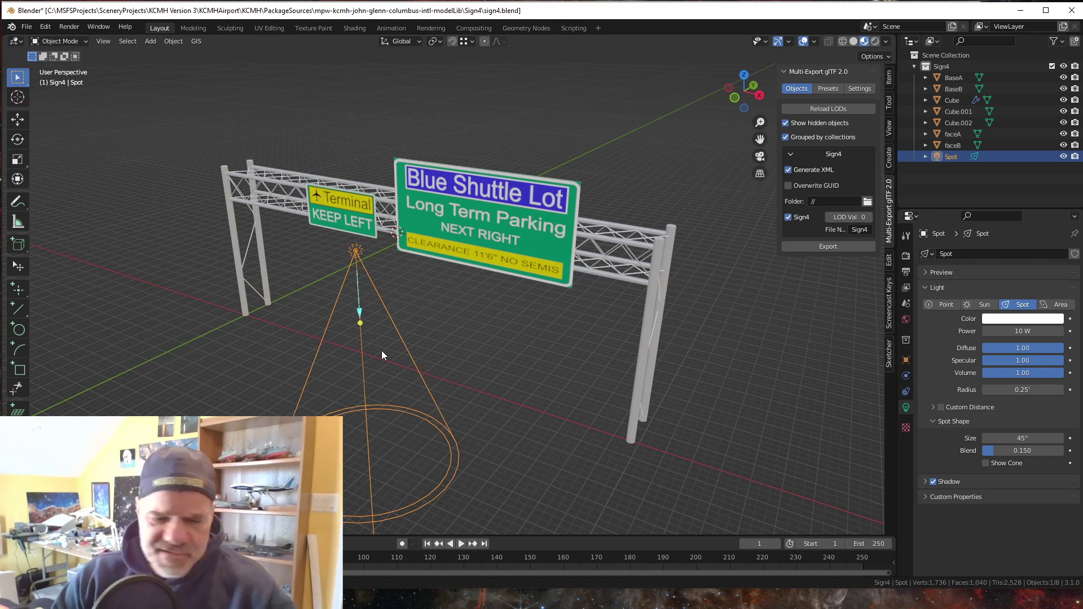
{"action": "key", "text": "r"}
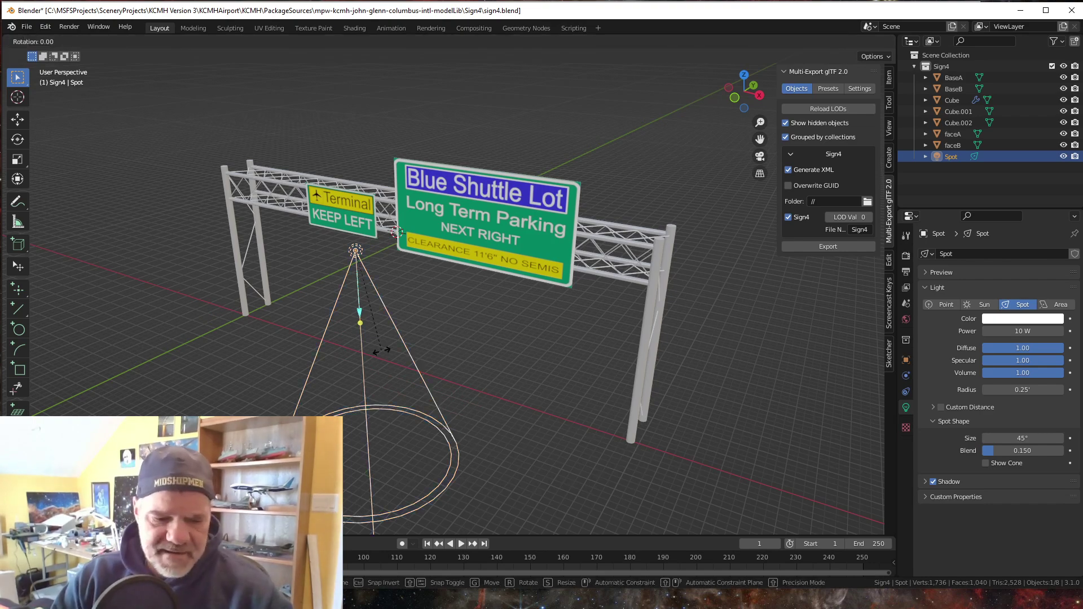
{"action": "key", "text": "x"}
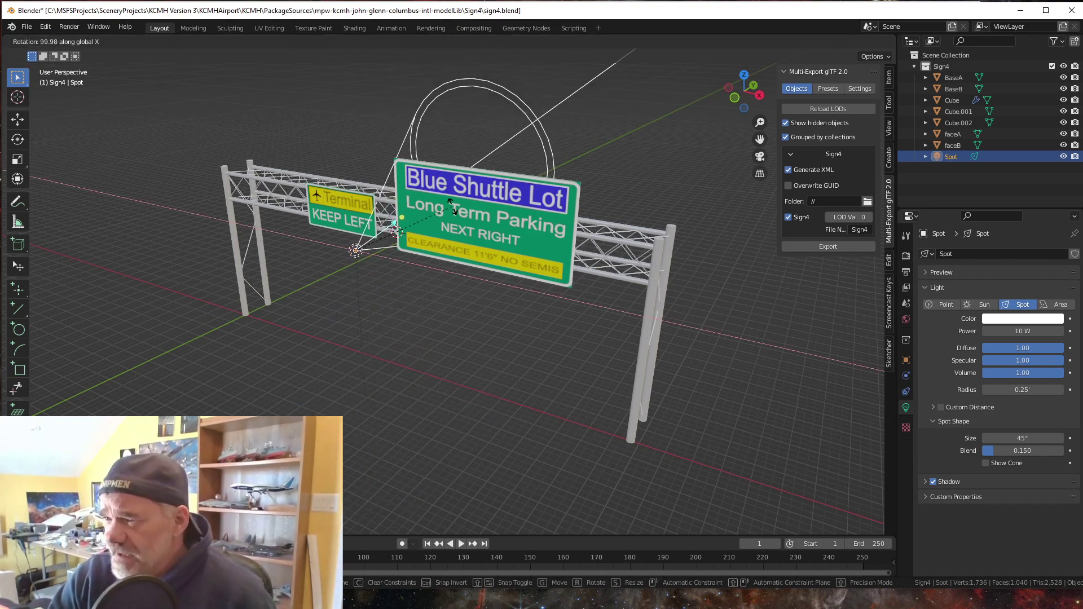
{"action": "left_click", "coordinate": [449, 202]}
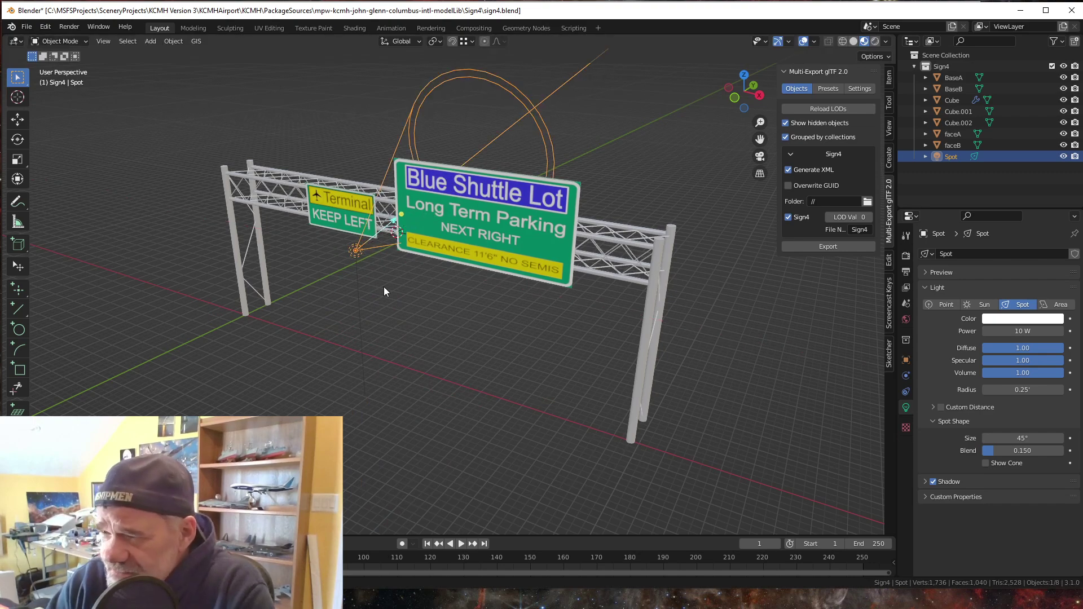
{"action": "middle_click_drag", "start_coordinate": [401, 349], "coordinate": [322, 275]}
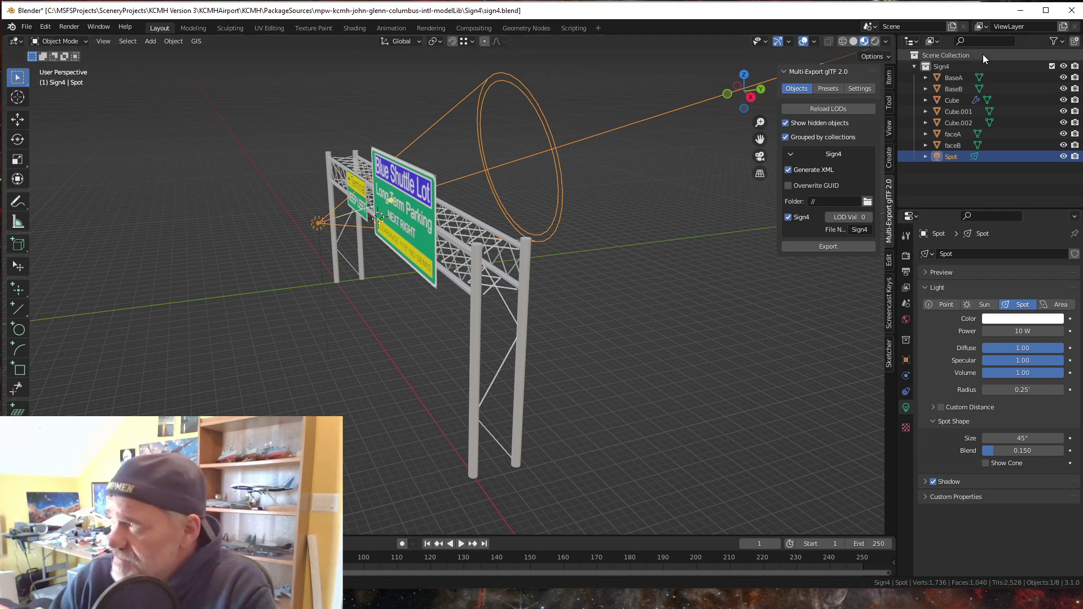
Show the Spot's Transform in the sidebar Item tab: X 32, Y -8.3176, Z 20, 103° X.
{"action": "left_click", "coordinate": [857, 90]}
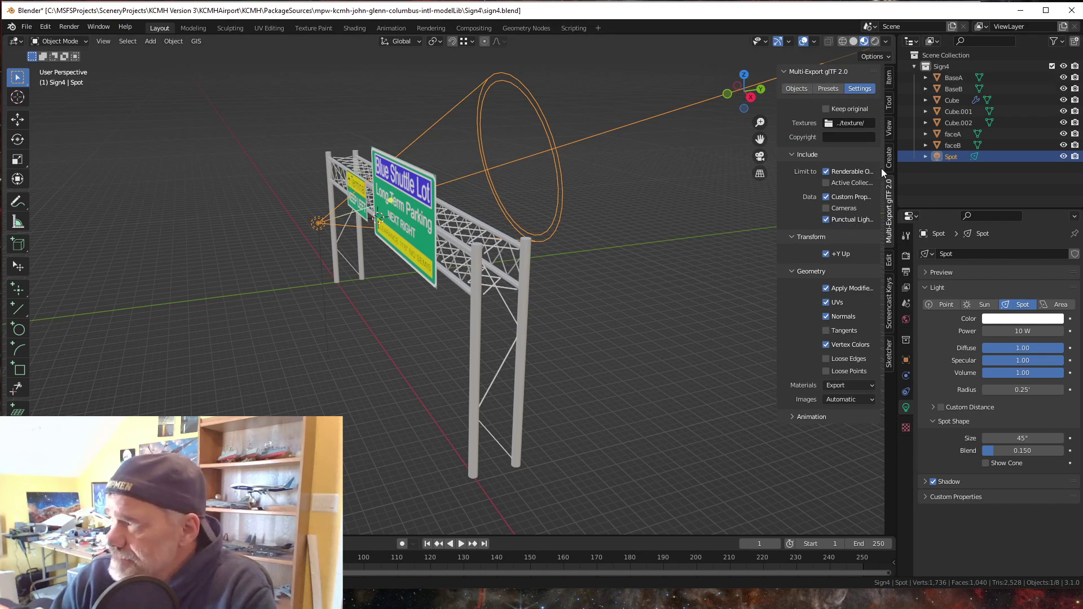
{"action": "left_click", "coordinate": [888, 78]}
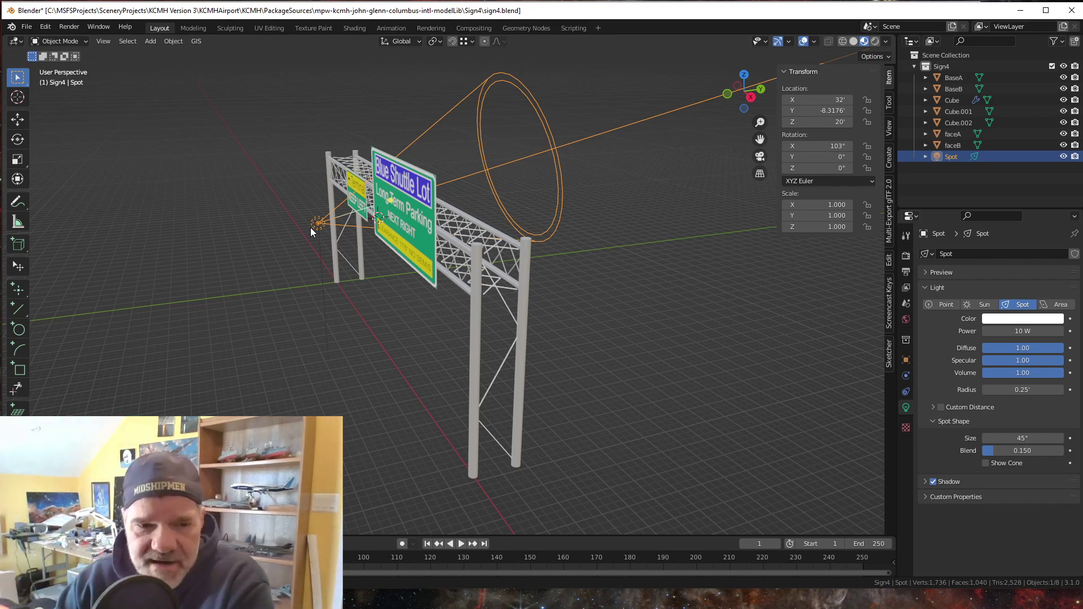
Place the spot under the Blue Shuttle Lot sign and duplicate it as Spot.001 at X 44.795.
{"action": "middle_click_drag", "start_coordinate": [299, 356], "coordinate": [361, 373]}
{"action": "key", "text": "g"}
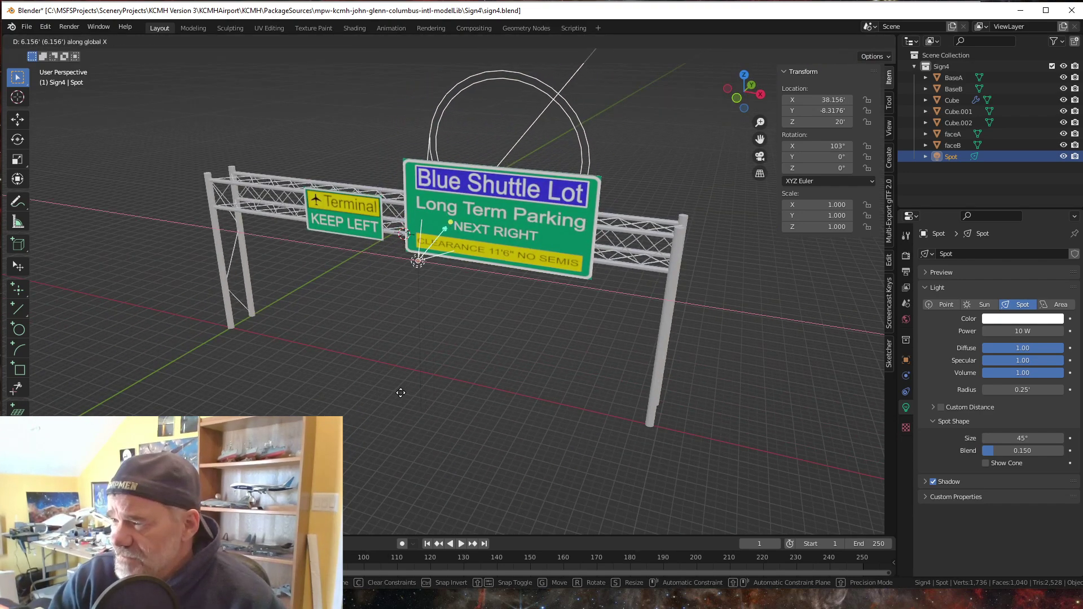
{"action": "left_click", "coordinate": [400, 396]}
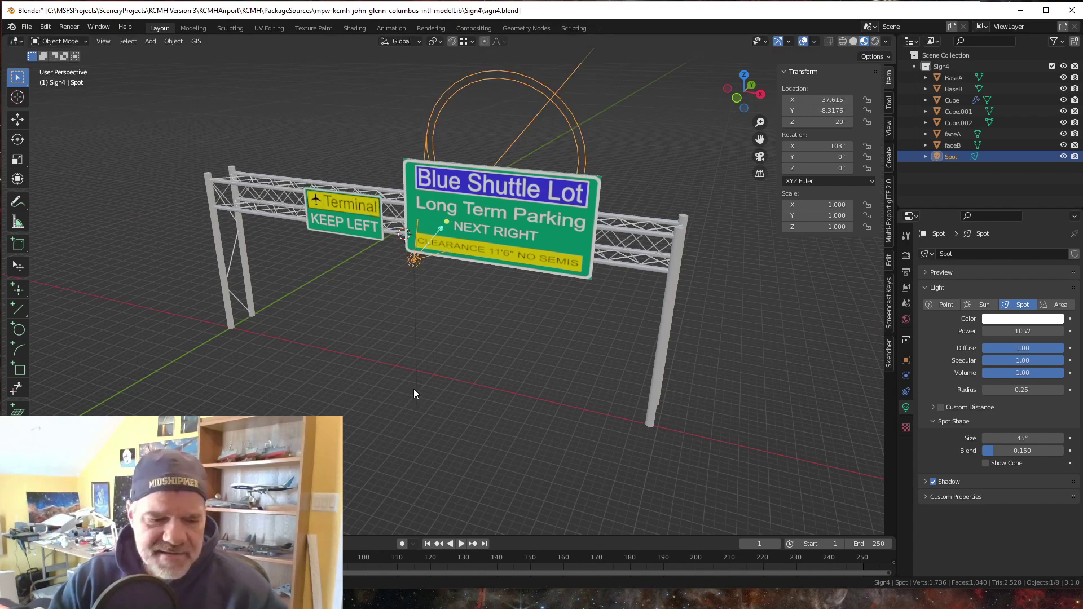
{"action": "key", "text": "shift+d"}
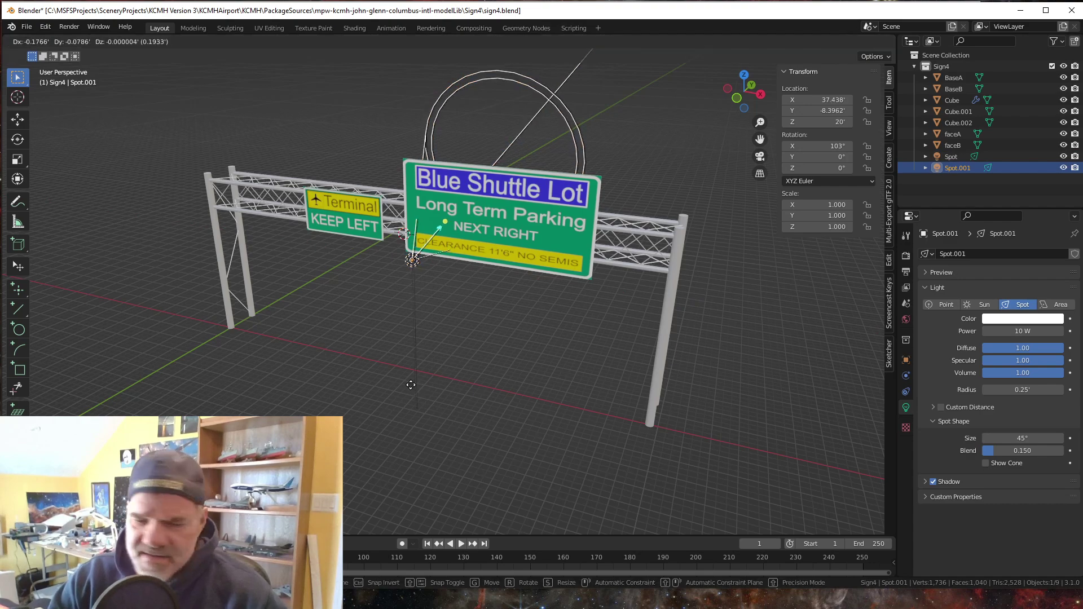
{"action": "left_click", "coordinate": [470, 398]}
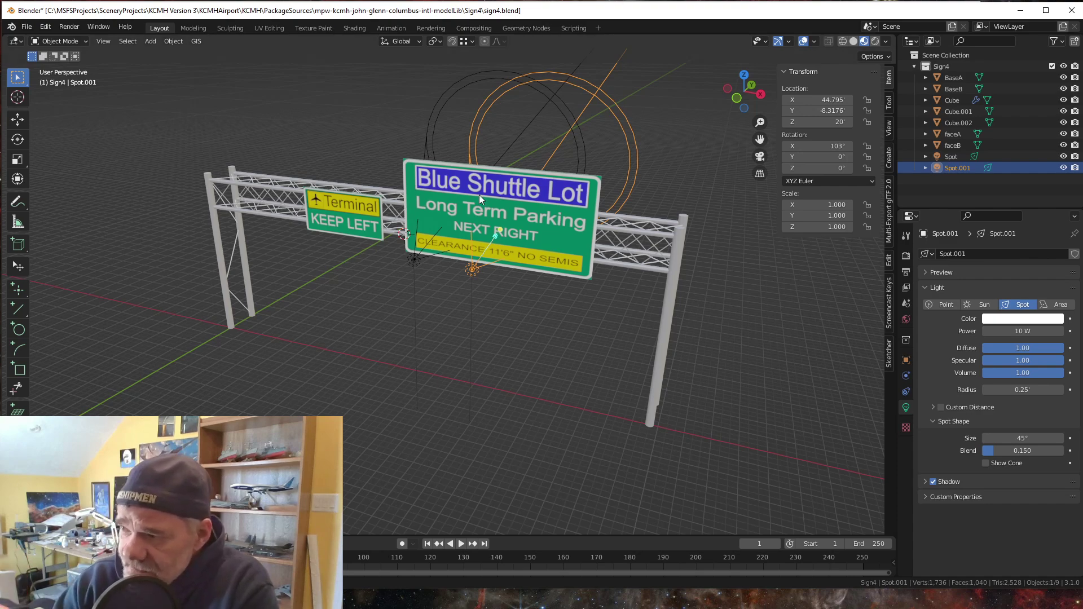
Check faceB's Base Color and Emissive textures, both sign4B.png, then minimize Blender.
{"action": "left_click", "coordinate": [906, 429]}
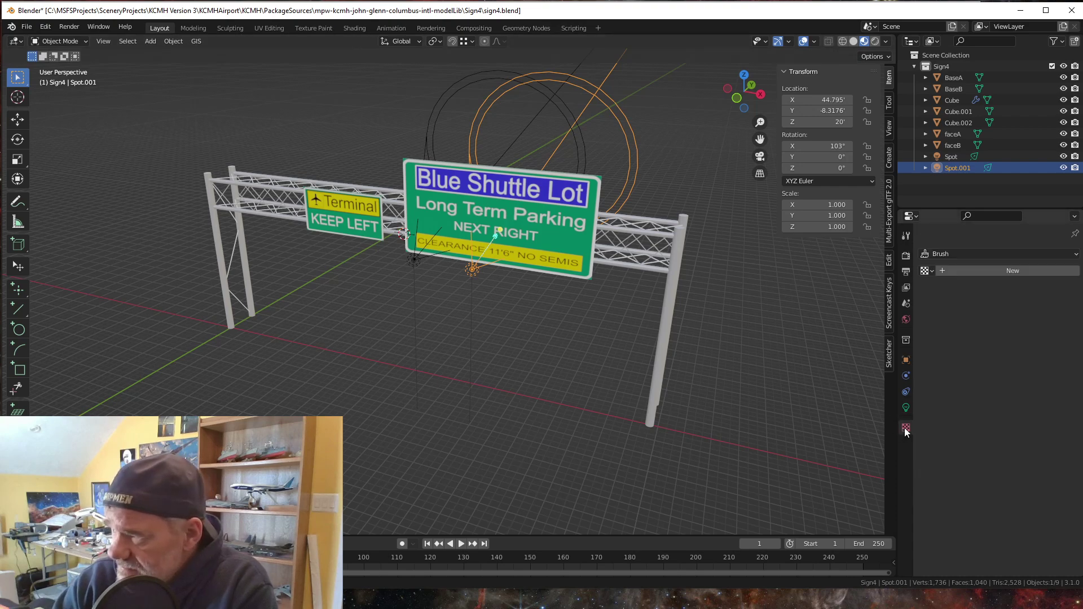
{"action": "left_click", "coordinate": [569, 236]}
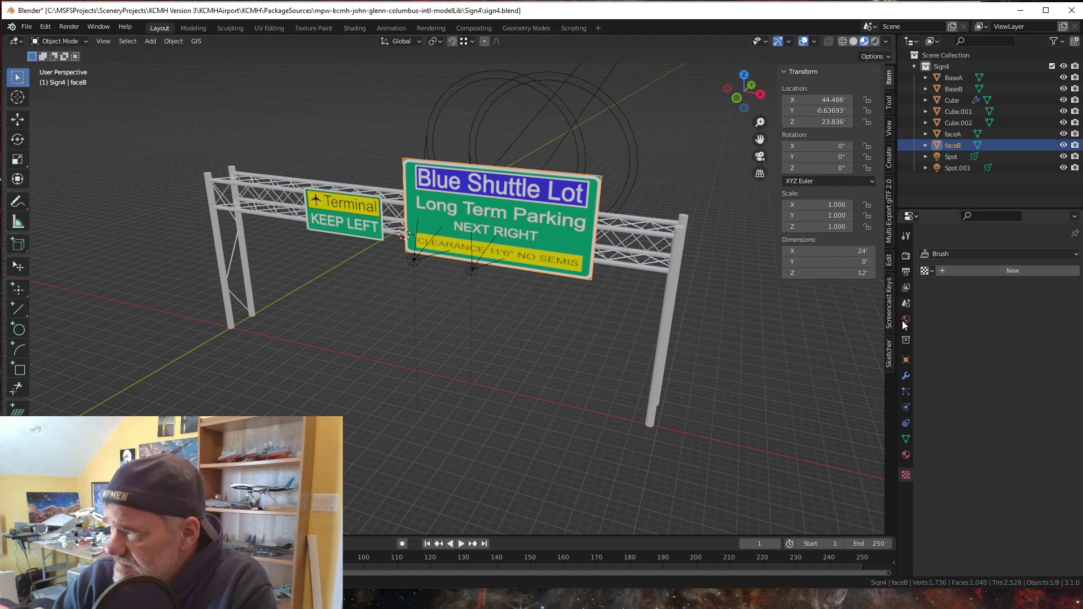
{"action": "left_click", "coordinate": [906, 455]}
{"action": "scroll", "coordinate": [953, 459], "scroll_direction": "down", "scroll_amount": 15}
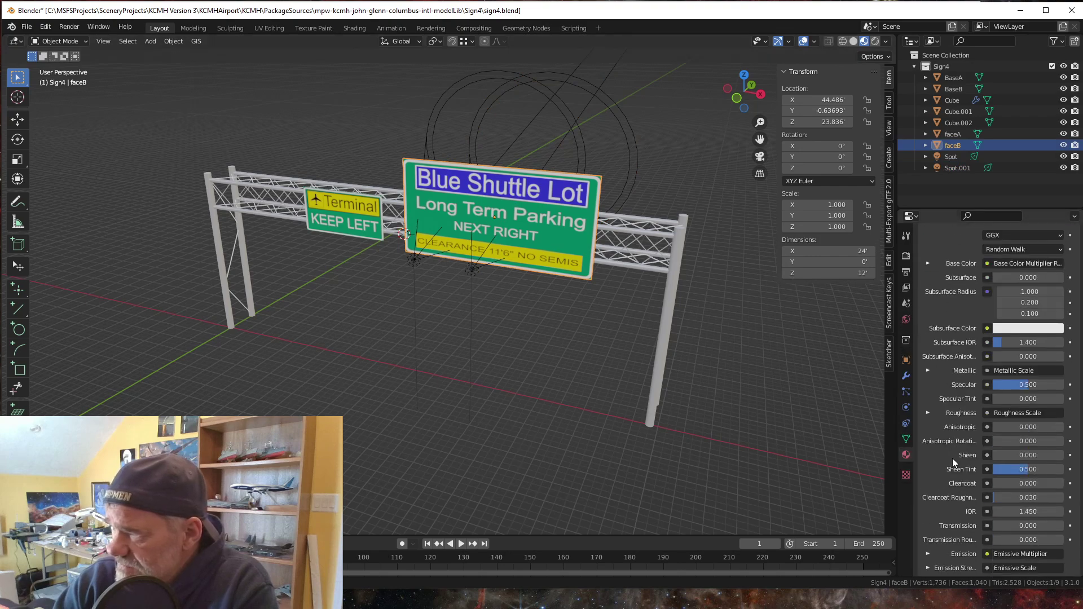
{"action": "scroll", "coordinate": [954, 466], "scroll_direction": "down", "scroll_amount": 20}
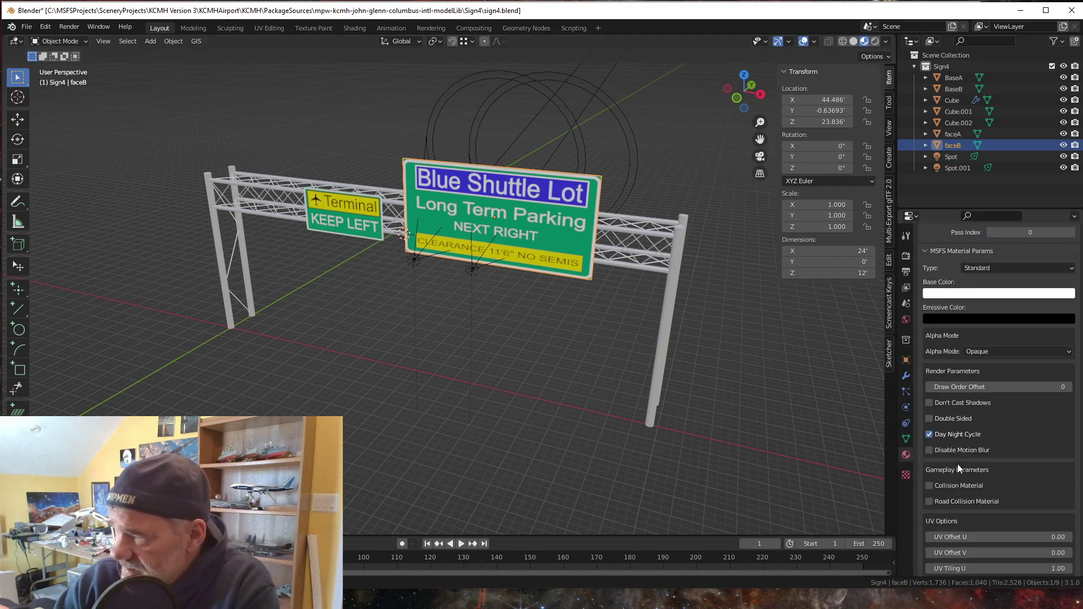
{"action": "scroll", "coordinate": [959, 469], "scroll_direction": "down", "scroll_amount": 15}
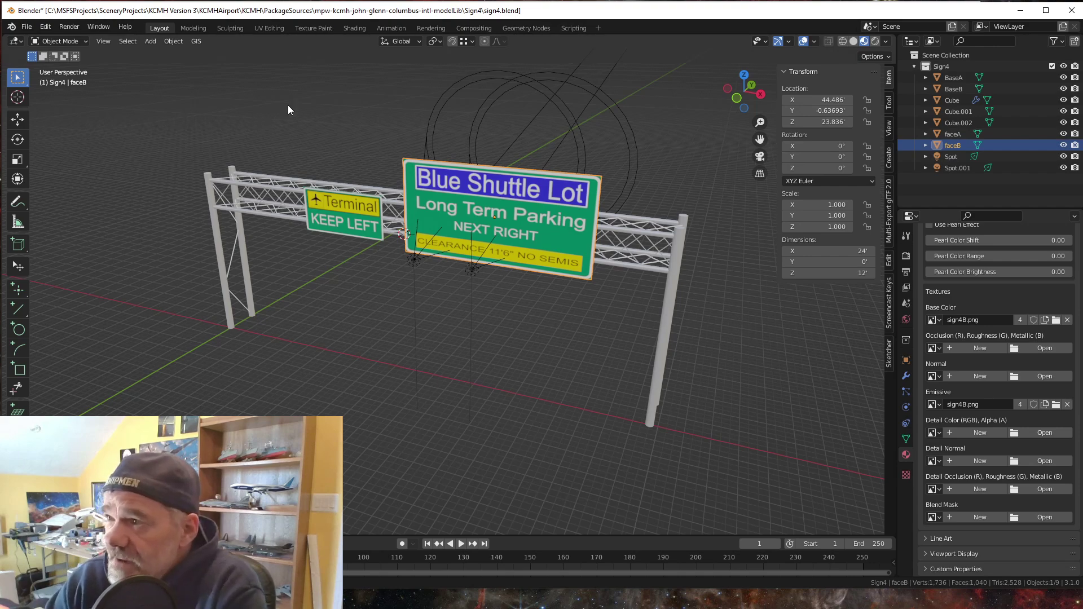
{"action": "left_click", "coordinate": [1020, 11]}
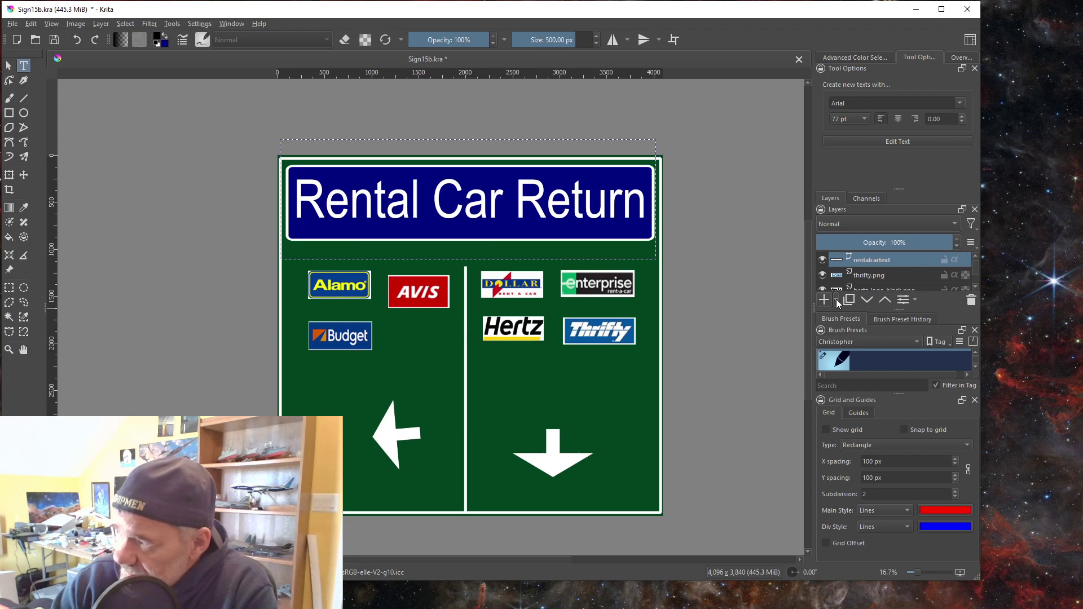
Add Paint Layer 1 above rentalcartext and look through the gradient presets.
{"action": "left_click", "coordinate": [836, 299]}
{"action": "left_click", "coordinate": [849, 310]}
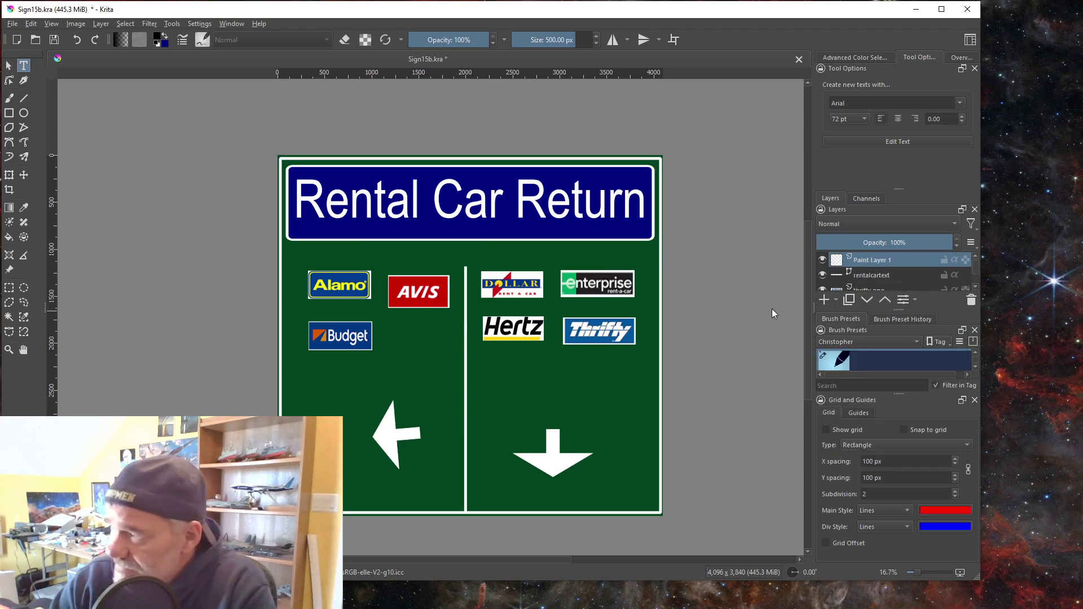
{"action": "left_click", "coordinate": [121, 39]}
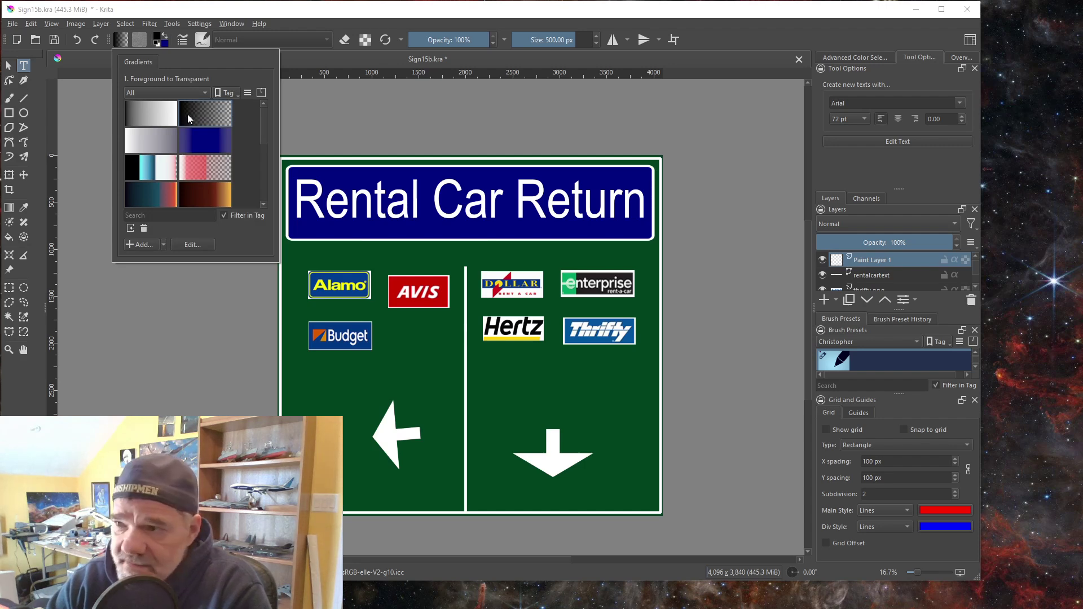
{"action": "left_click", "coordinate": [330, 58]}
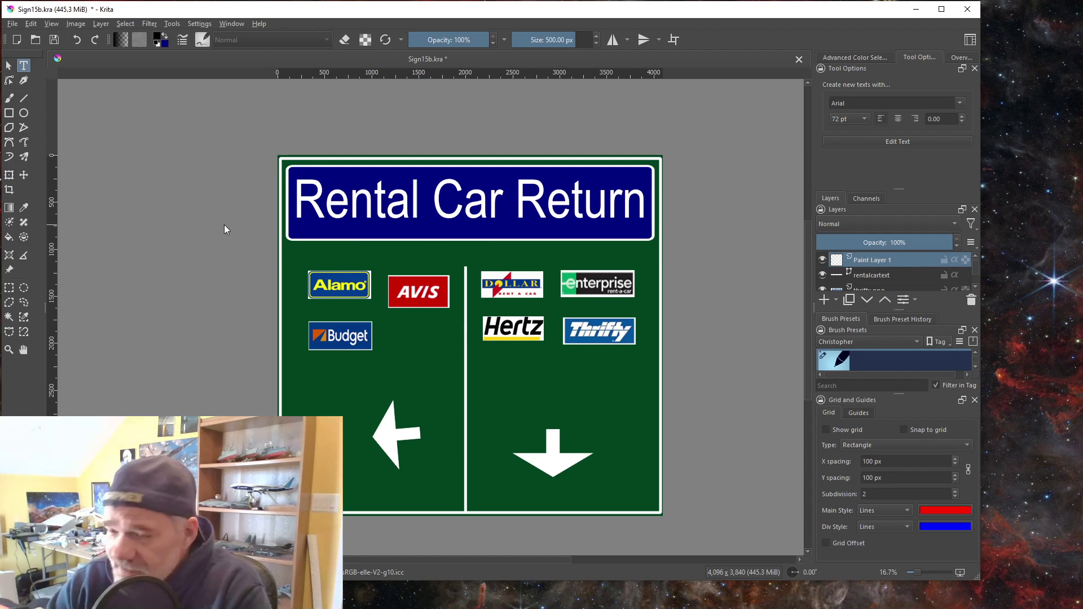
Paint a black-to-transparent radial gradient upward from the sign's bottom on Paint Layer 1.
{"action": "left_click", "coordinate": [9, 209]}
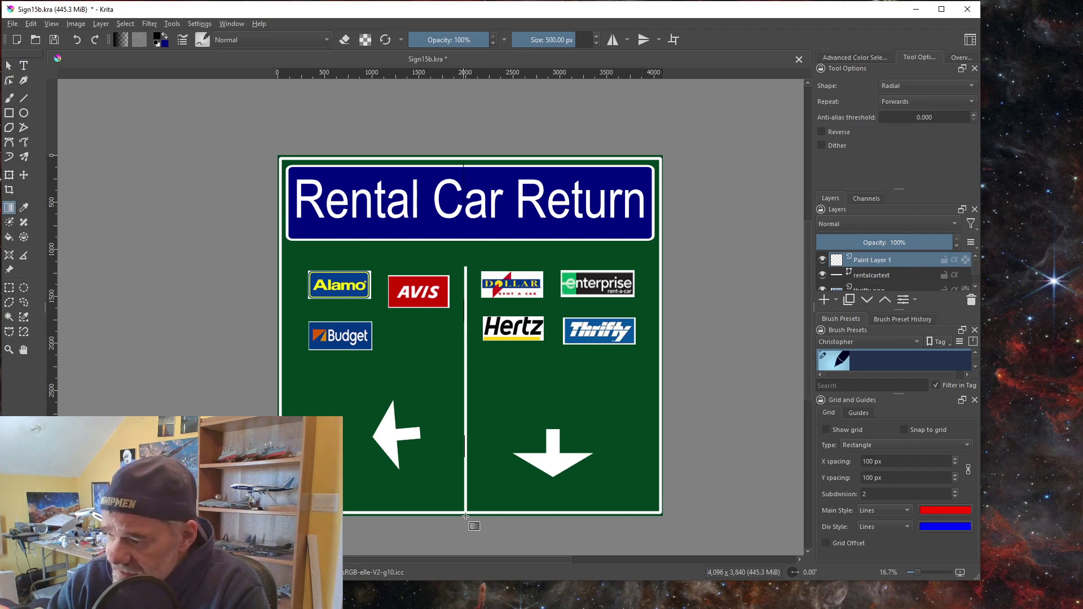
{"action": "left_click_drag", "start_coordinate": [468, 517], "coordinate": [471, 519]}
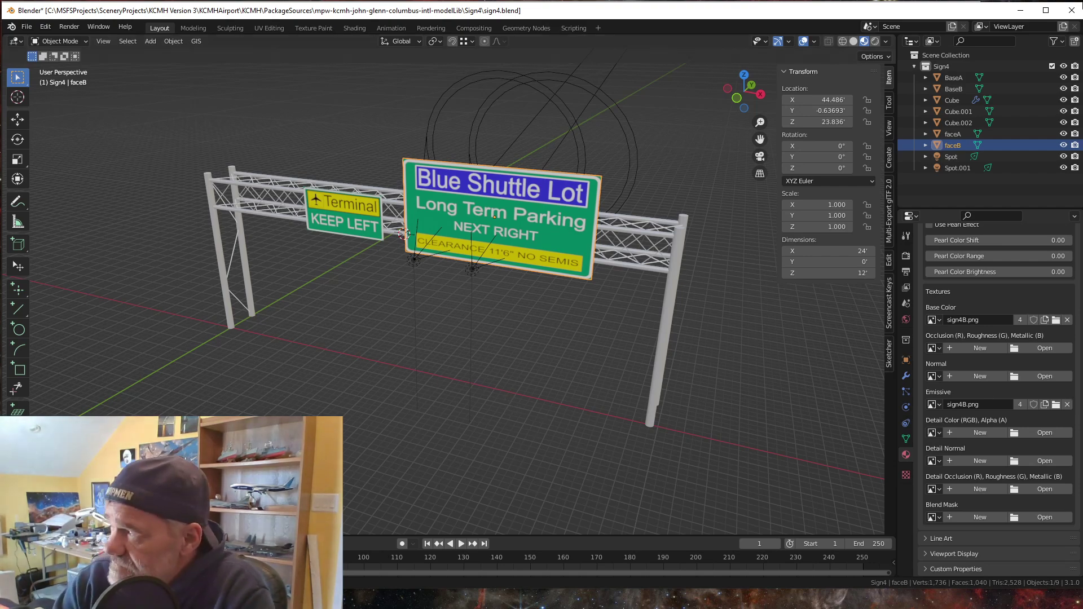
Minimize Blender to bring the darkened Rental Car Return sign in Krita to front.
{"action": "left_click", "coordinate": [1021, 14]}
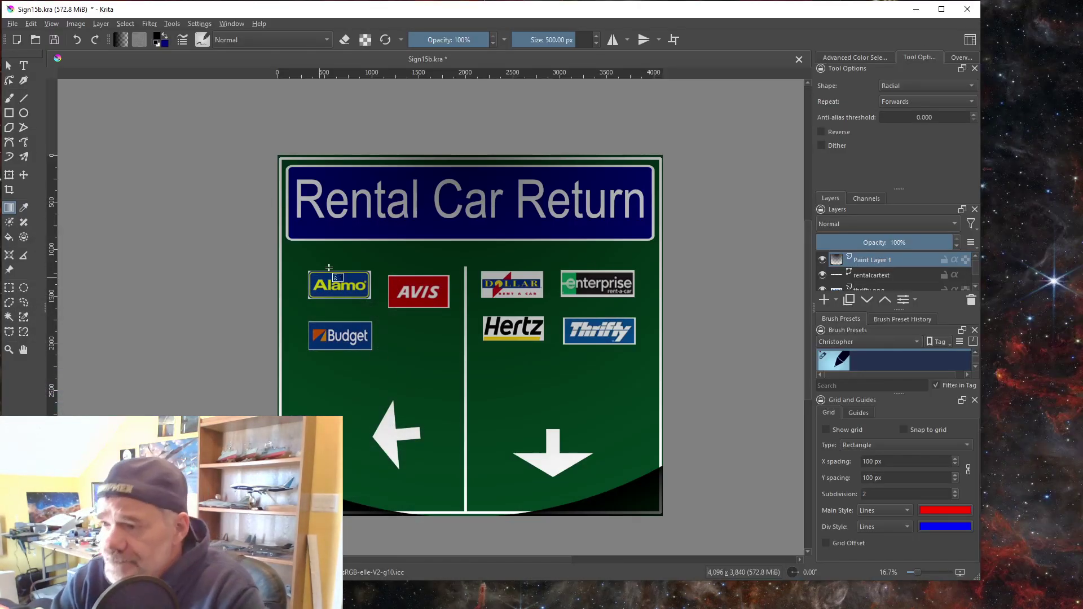